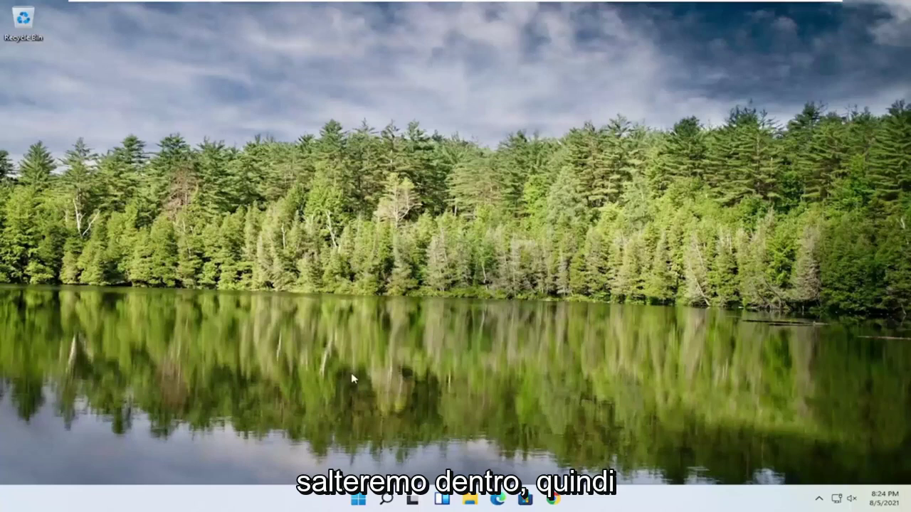
# Search for regedit, run Registry Editor as administrator with the elevation approved, and reposition its window
pyautogui.click(386, 499)
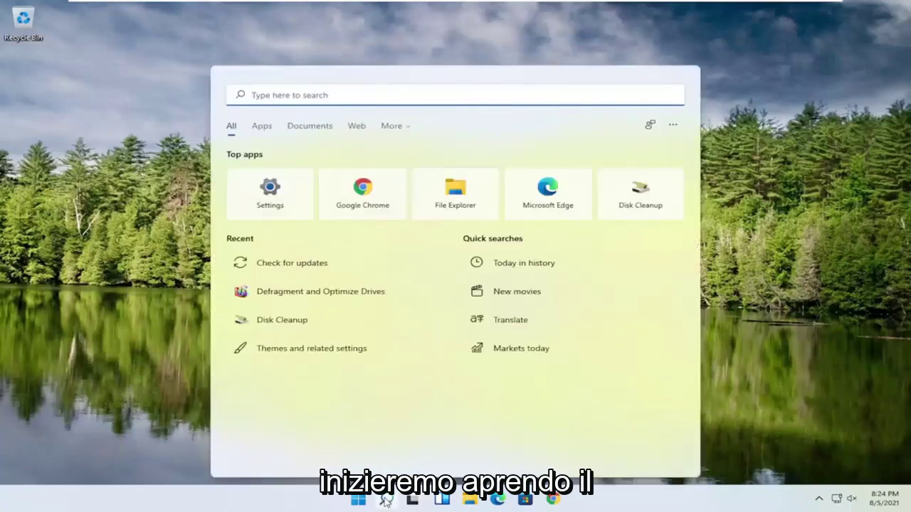
pyautogui.write('regedit')
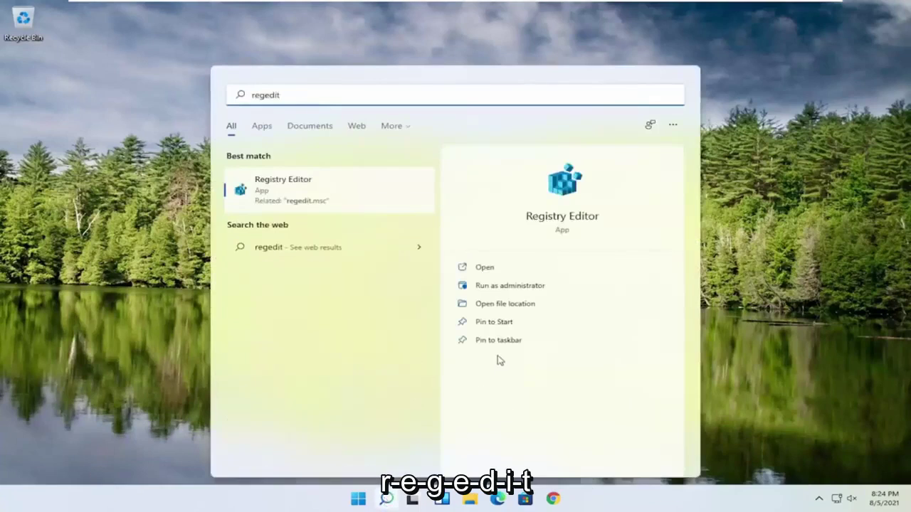
pyautogui.rightClick(270, 192)
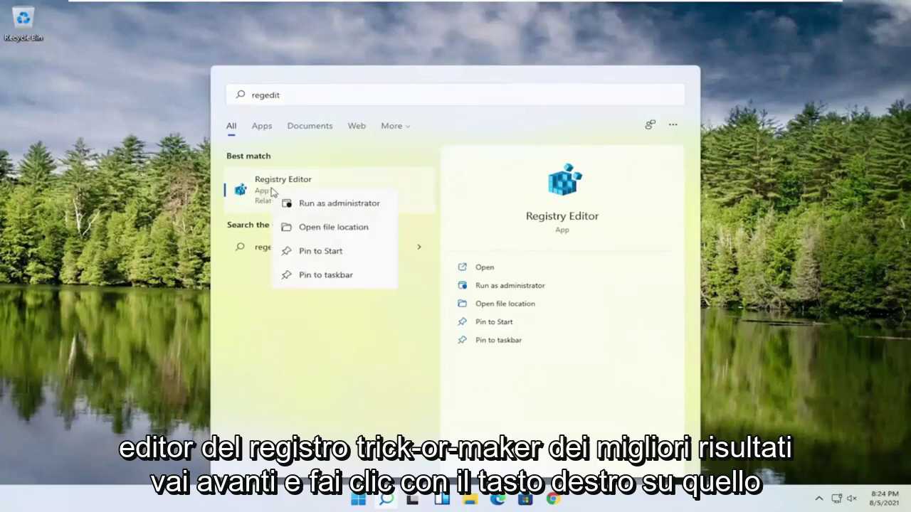
pyautogui.click(318, 204)
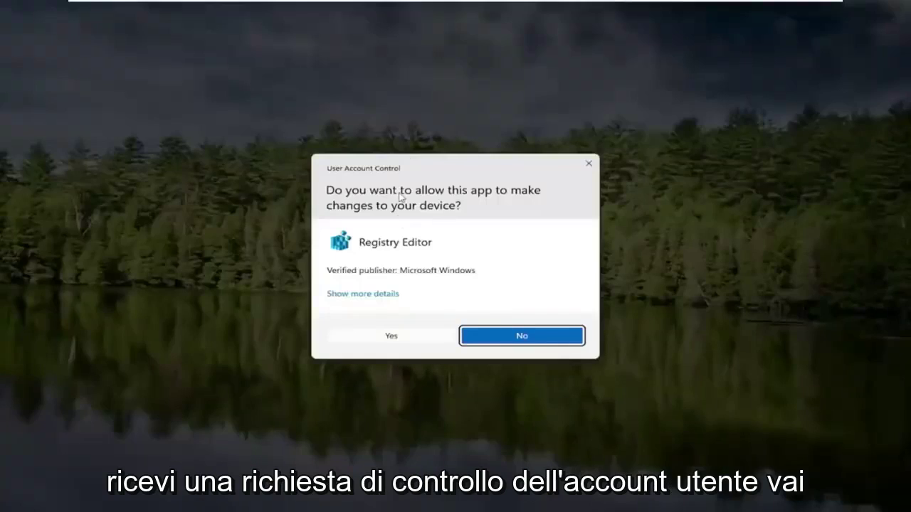
pyautogui.click(381, 339)
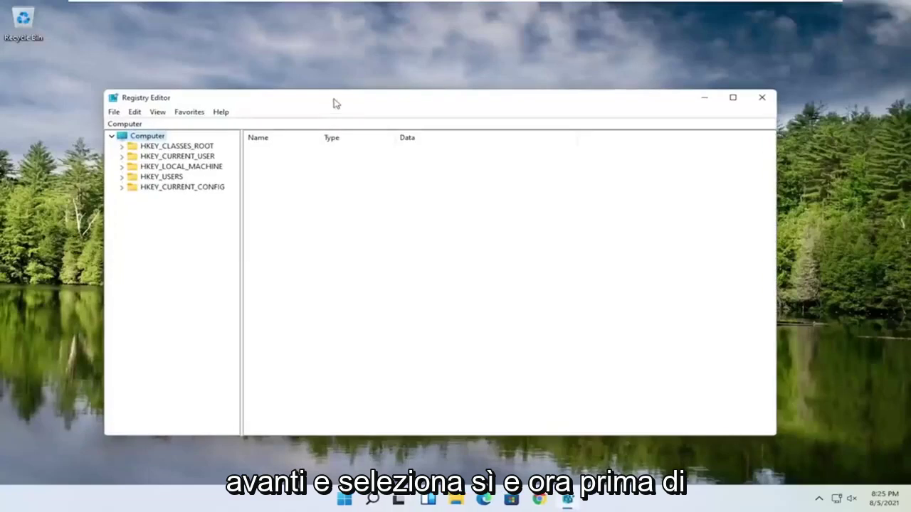
pyautogui.moveTo(336, 103); pyautogui.dragTo(367, 63)
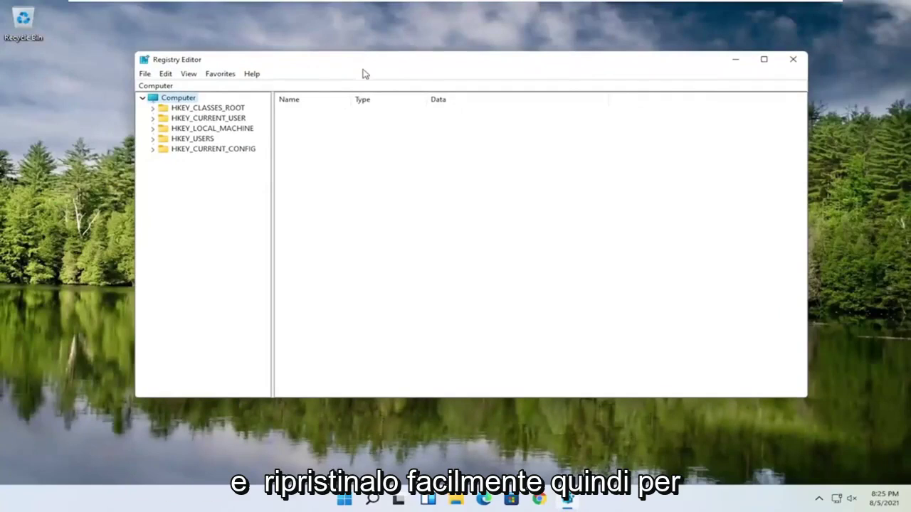
pyautogui.click(146, 74)
pyautogui.click(159, 100)
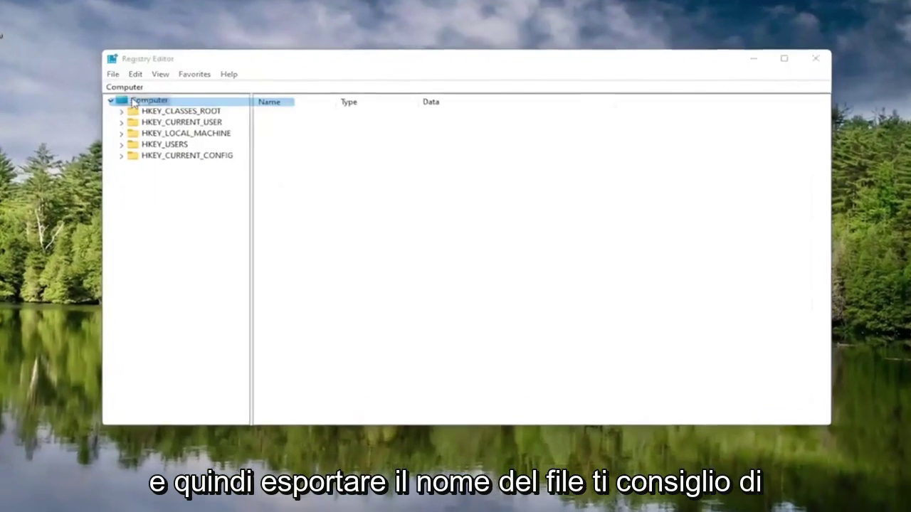
pyautogui.moveTo(177, 96); pyautogui.dragTo(312, 86)
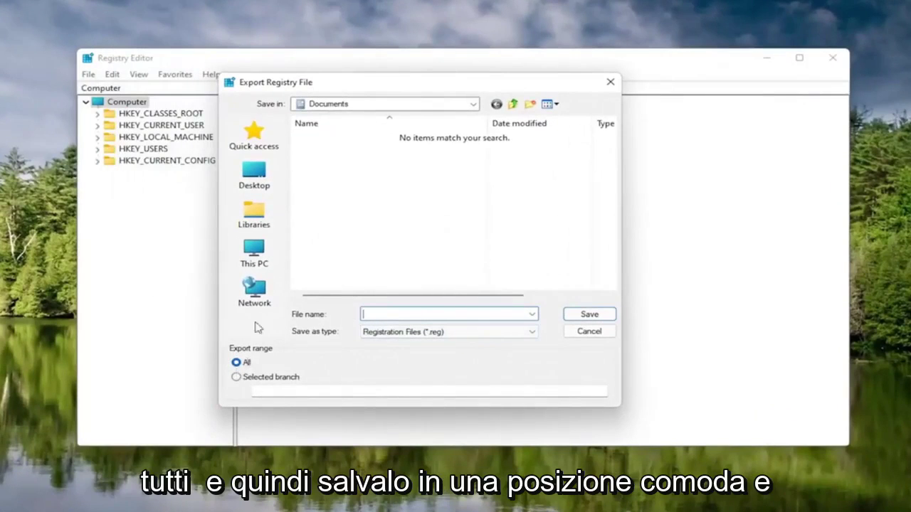
pyautogui.click(259, 171)
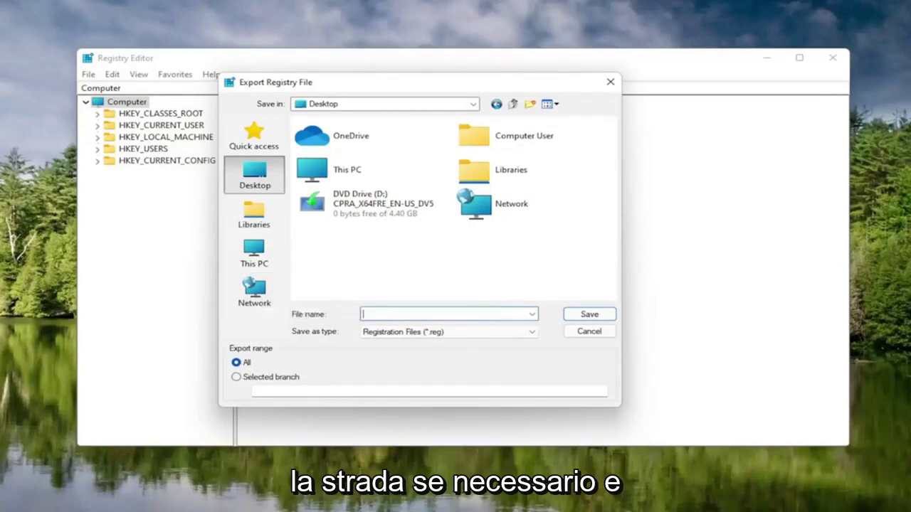
pyautogui.click(589, 332)
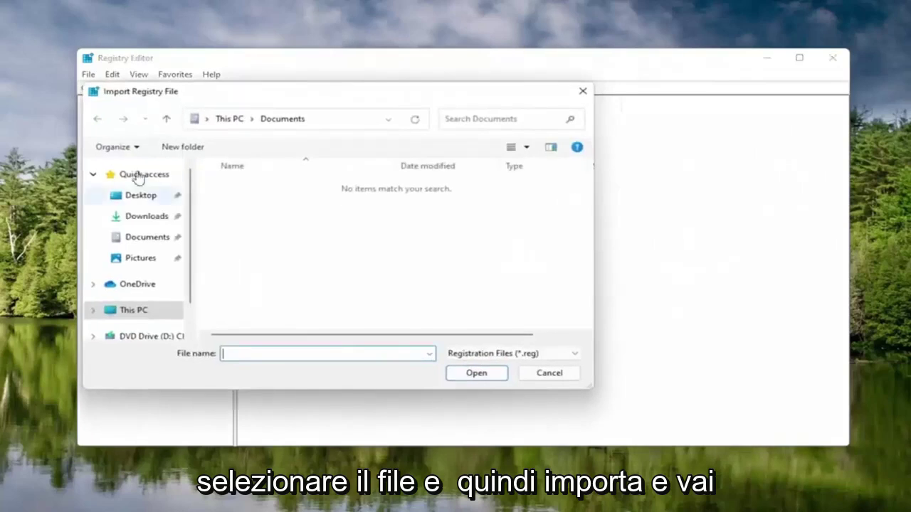
pyautogui.click(137, 195)
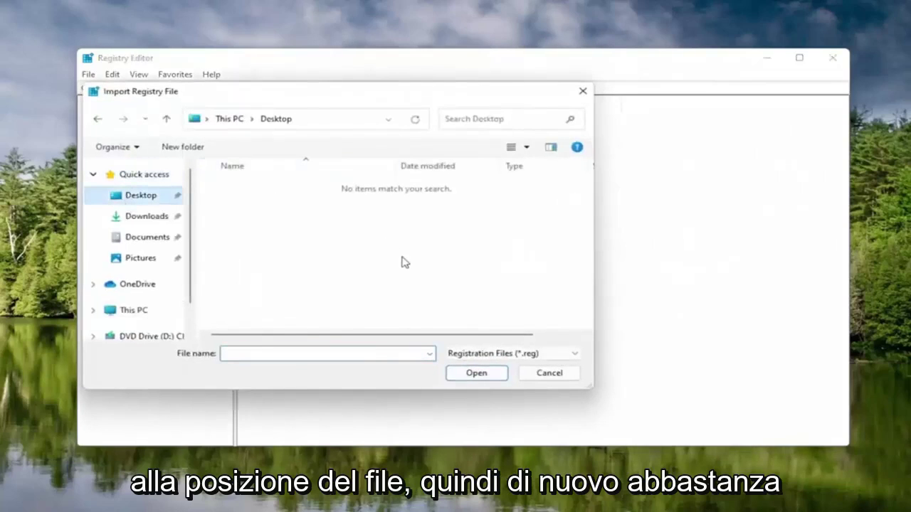
pyautogui.click(540, 374)
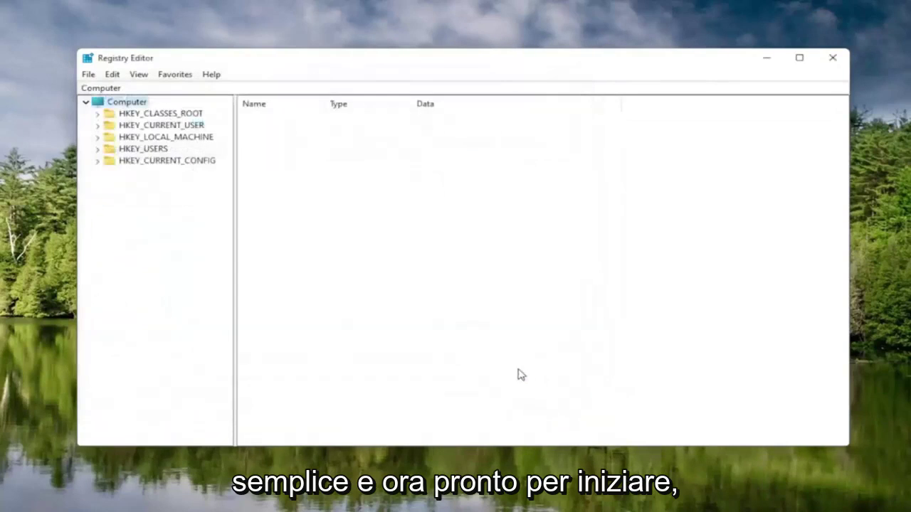
# Expand the registry tree through HKEY_LOCAL_MACHINE and SOFTWARE to the Microsoft key
pyautogui.doubleClick(151, 139)
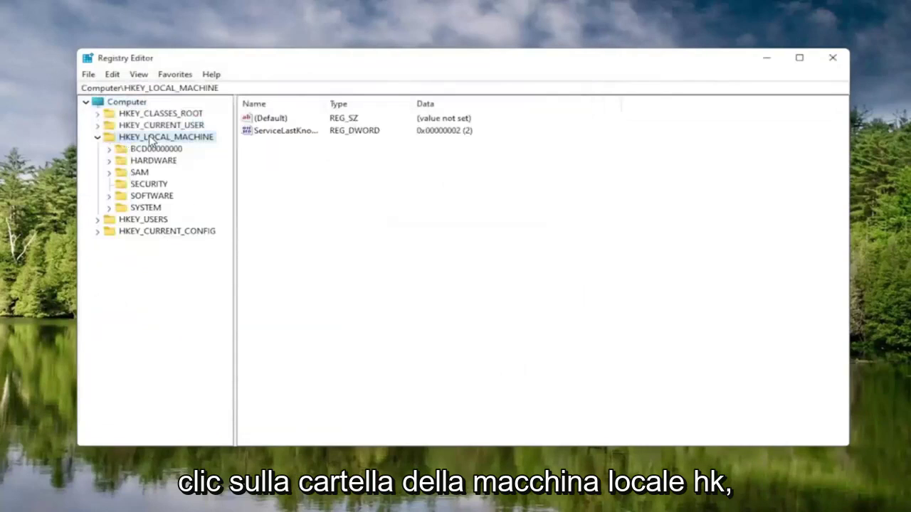
pyautogui.doubleClick(148, 199)
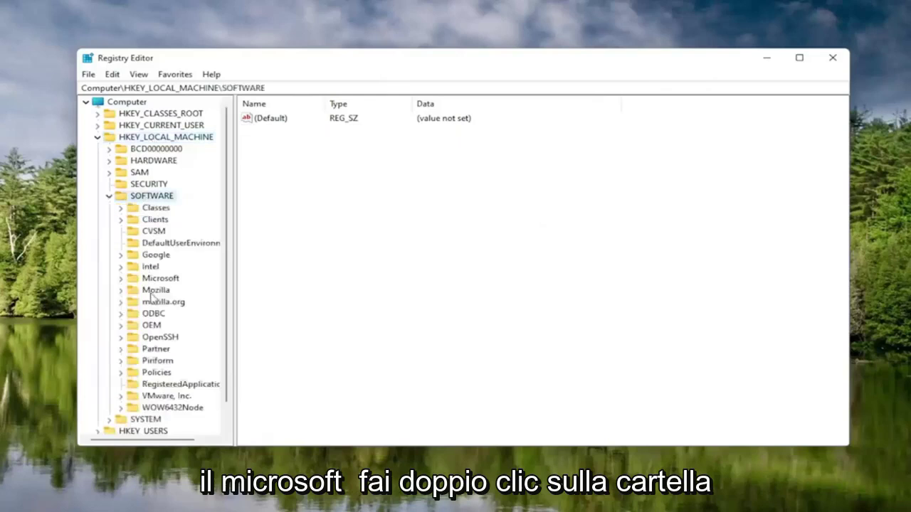
pyautogui.doubleClick(151, 279)
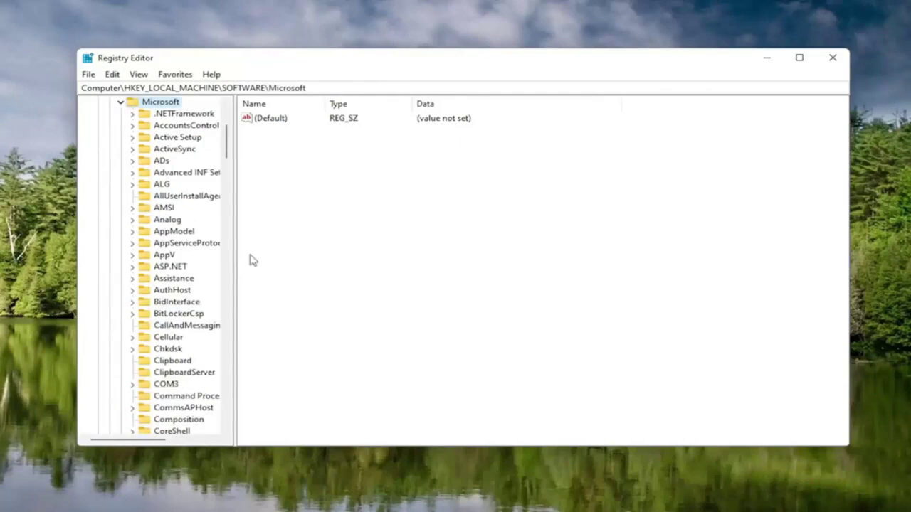
# Widen the key tree and expand Windows NT\CurrentVersion under the Microsoft key
pyautogui.moveTo(235, 237); pyautogui.dragTo(295, 239)
pyautogui.scroll(-20, 178, 313)
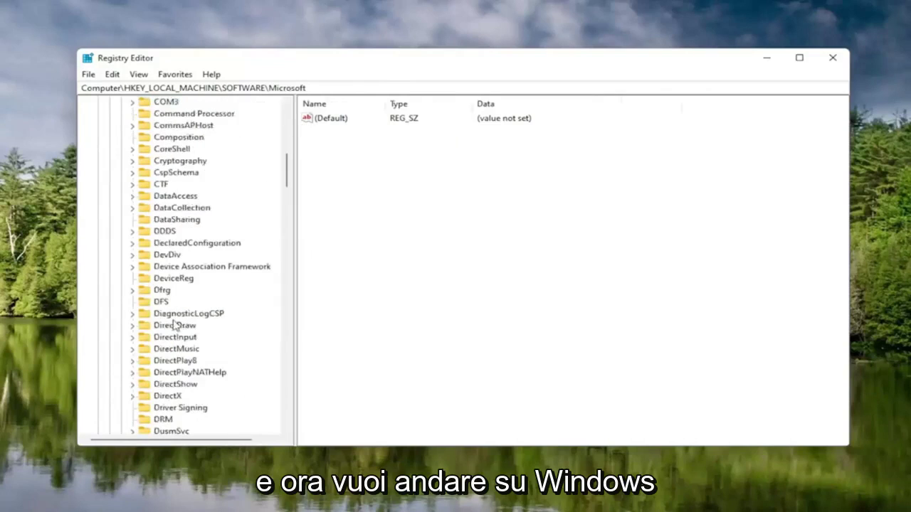
pyautogui.scroll(-20, 177, 307)
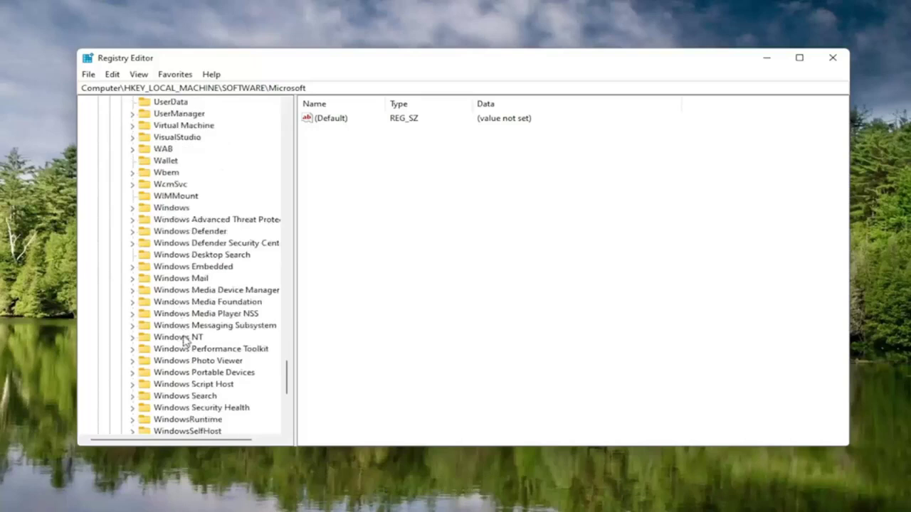
pyautogui.doubleClick(183, 337)
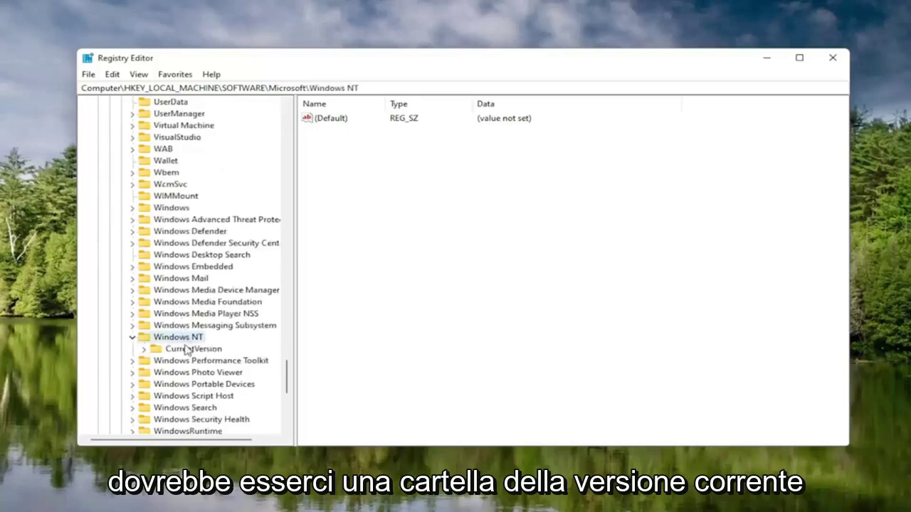
pyautogui.doubleClick(187, 350)
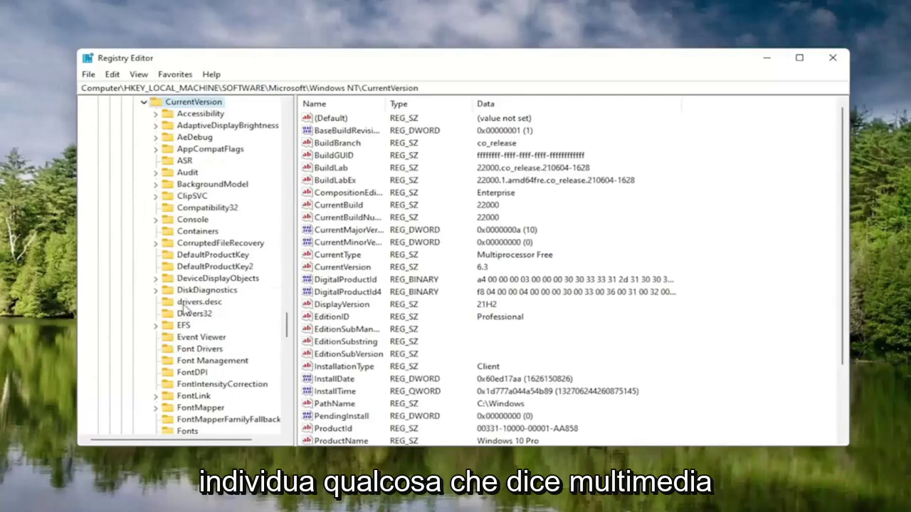
# Open the Multimedia\SystemProfile key under CurrentVersion and widen the Name column to show full value names
pyautogui.scroll(-8, 184, 305)
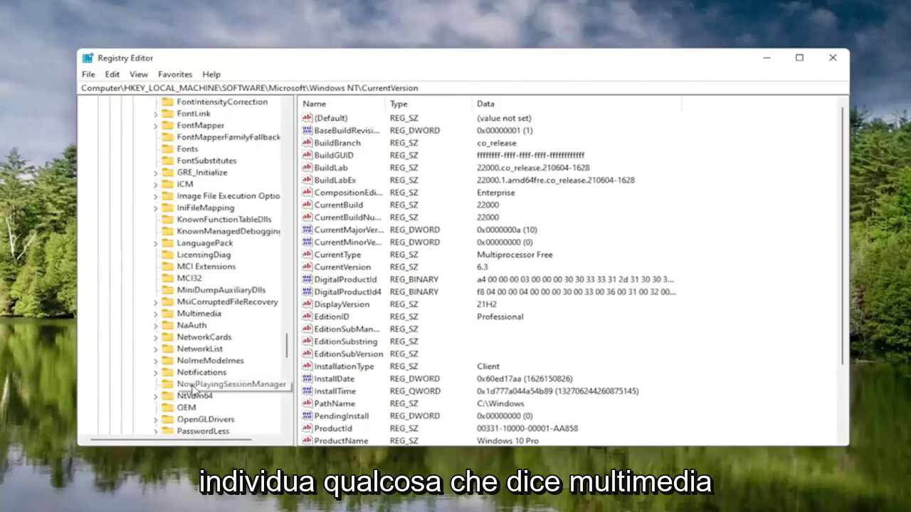
pyautogui.click(196, 314)
pyautogui.doubleClick(195, 319)
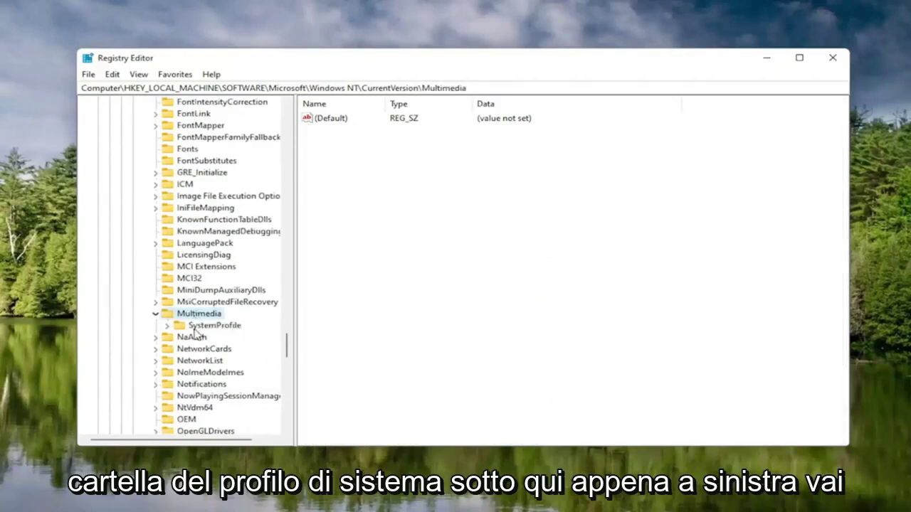
pyautogui.click(192, 333)
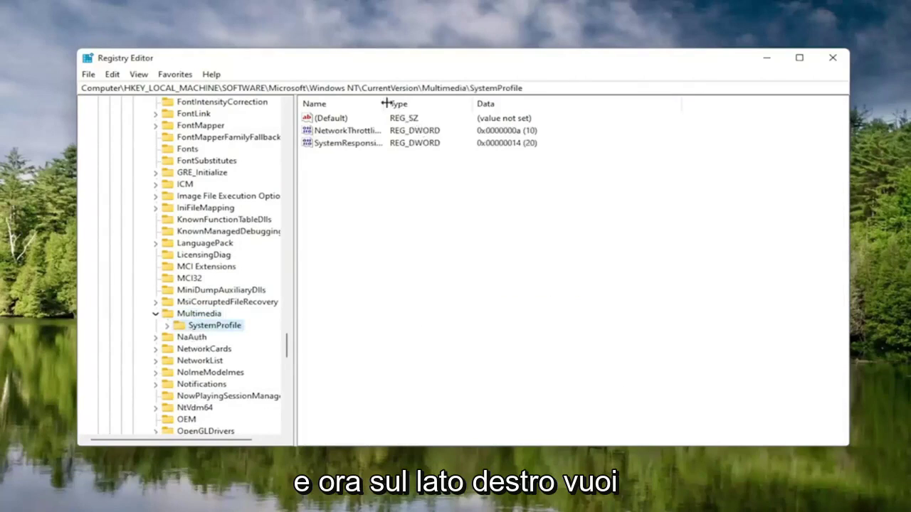
pyautogui.moveTo(385, 103); pyautogui.dragTo(471, 105)
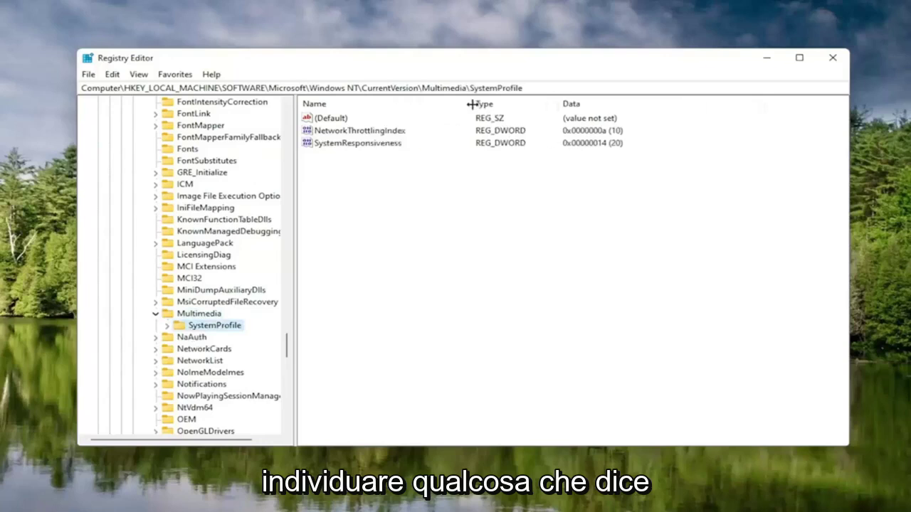
# Set the NetworkThrottlingIndex value data to FFFFFFFF in hexadecimal base
pyautogui.doubleClick(365, 131)
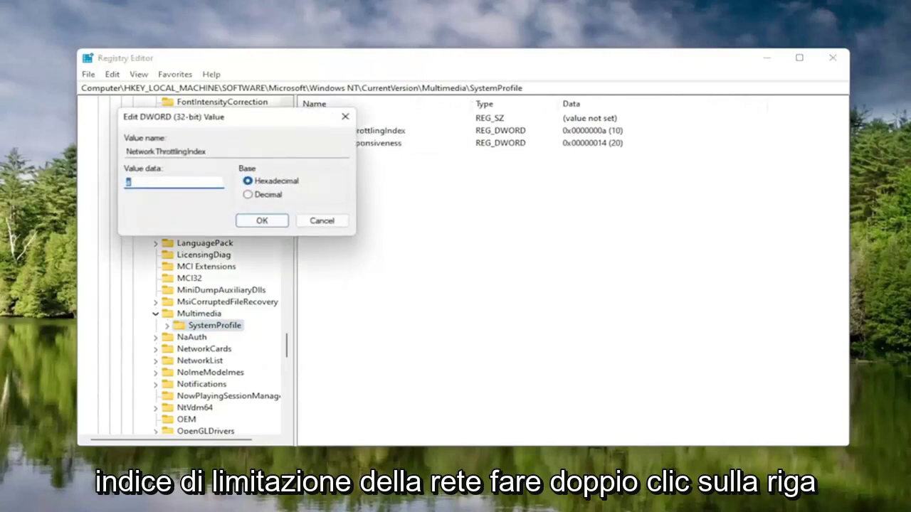
pyautogui.click(140, 184)
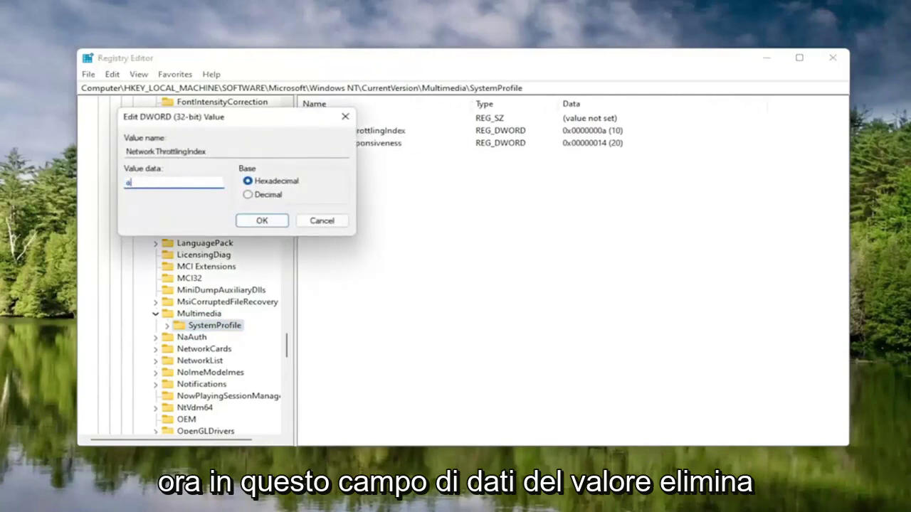
pyautogui.moveTo(201, 122); pyautogui.dragTo(469, 154)
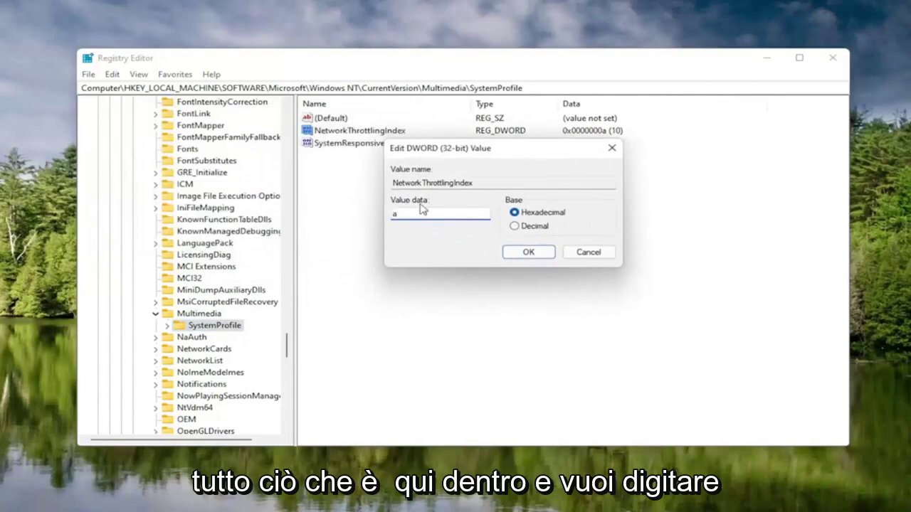
pyautogui.press('BackSpace')
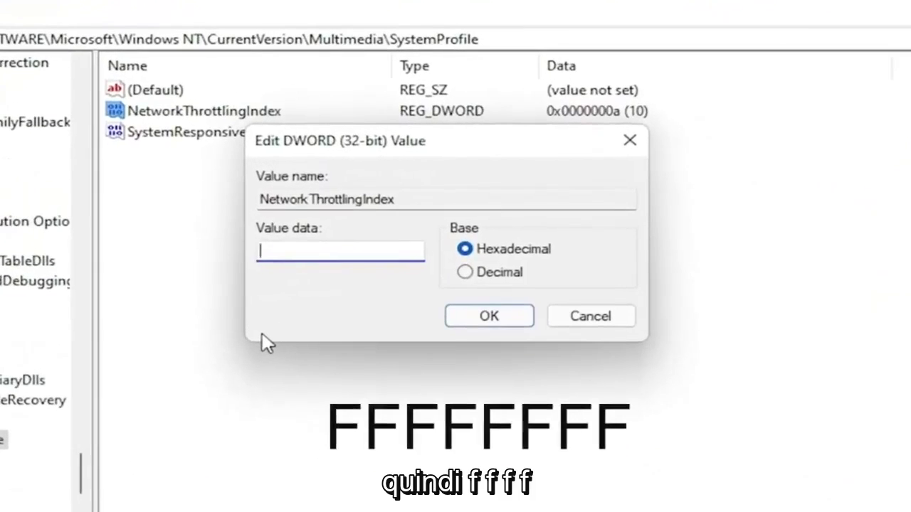
pyautogui.write('FFFF')
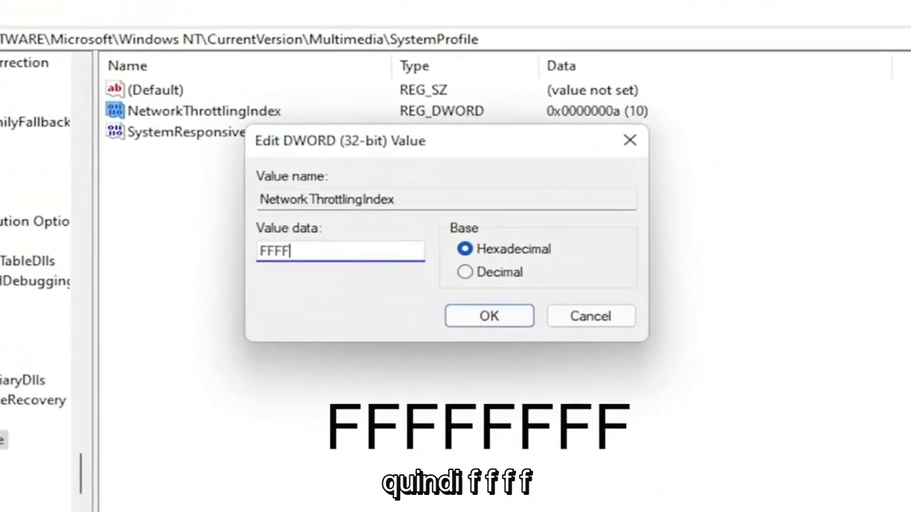
pyautogui.write('FFFF')
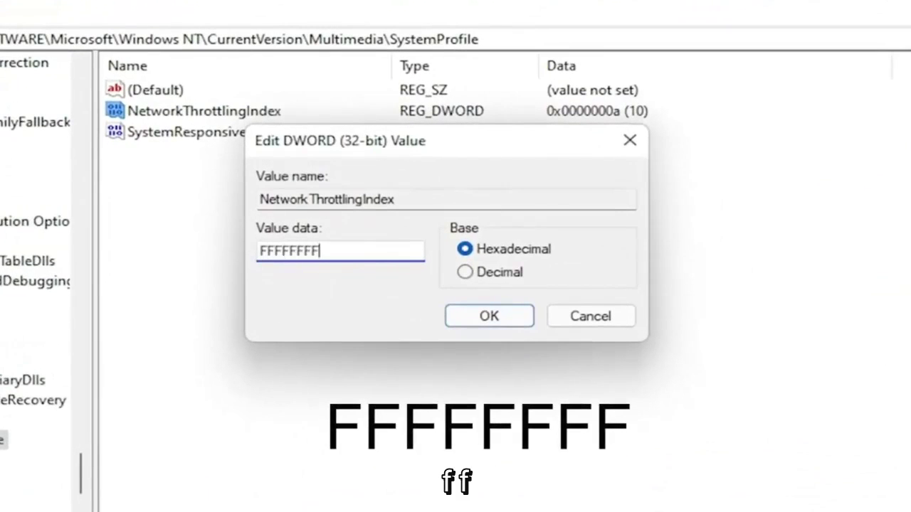
pyautogui.hotkey('shift', 'Left')
pyautogui.hotkey('shift', 'Left')
pyautogui.hotkey('shift', 'Left')
pyautogui.hotkey('shift', 'Left')
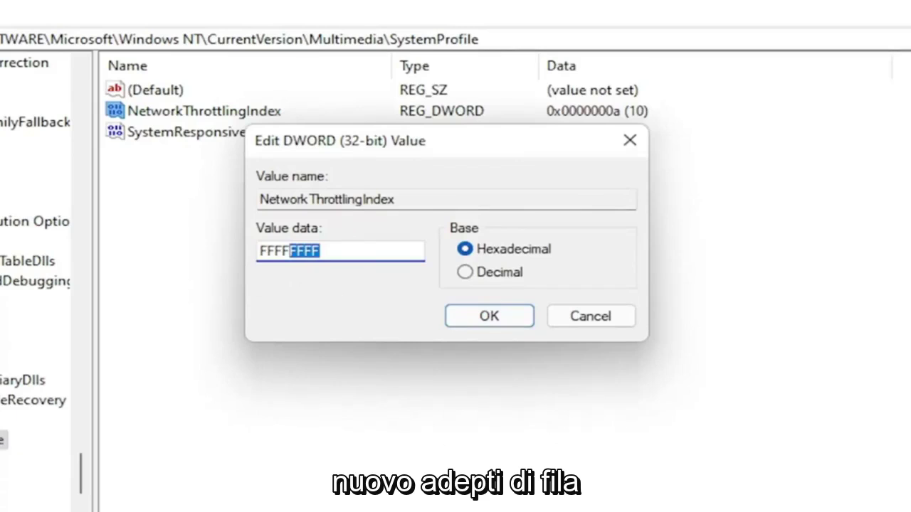
pyautogui.click(335, 251)
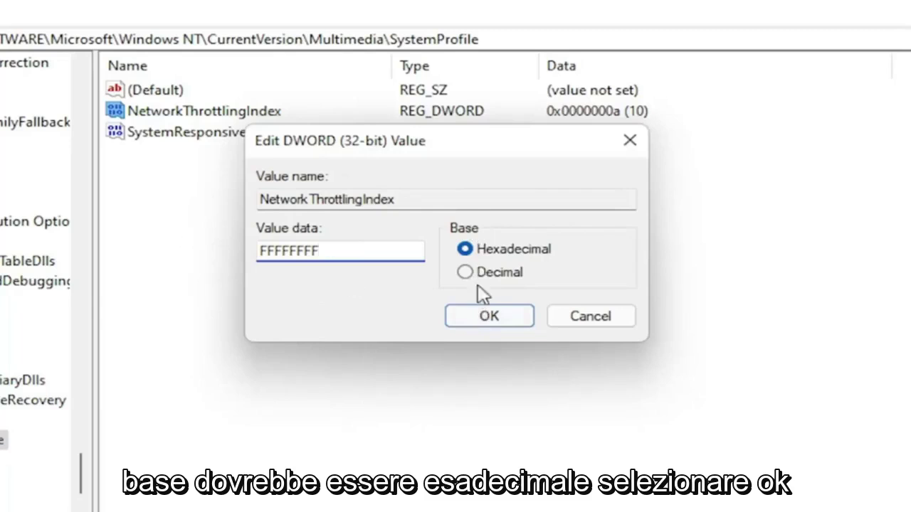
pyautogui.click(491, 318)
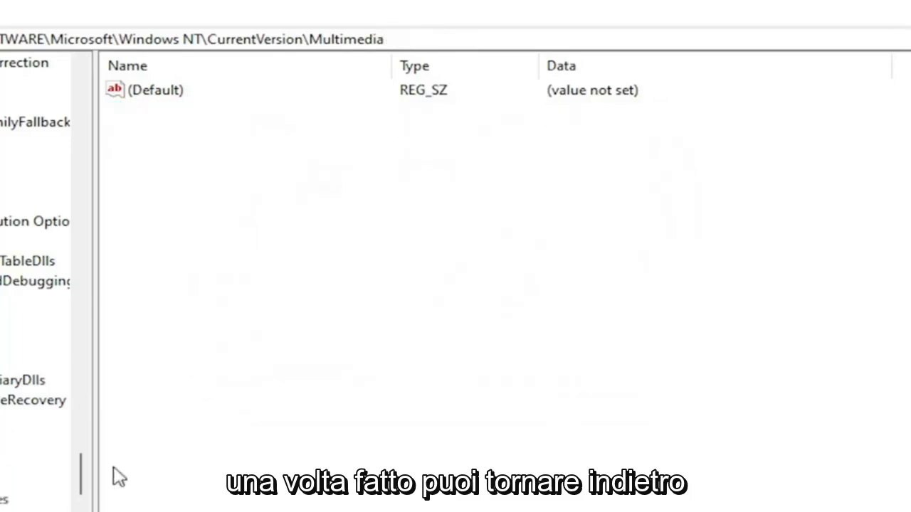
# Collapse the Microsoft, SOFTWARE and HKEY_LOCAL_MACHINE branches of the registry tree
pyautogui.moveTo(81, 474); pyautogui.dragTo(119, 95)
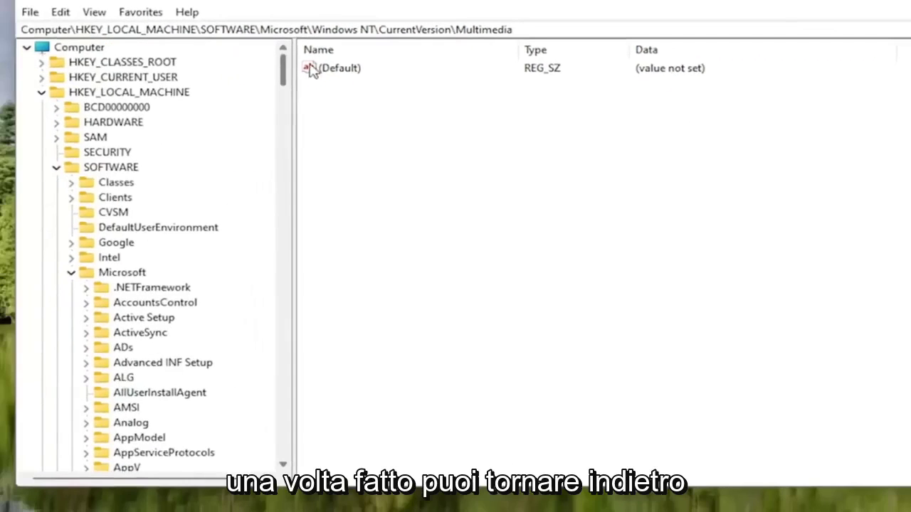
pyautogui.click(72, 273)
pyautogui.click(56, 167)
pyautogui.click(41, 92)
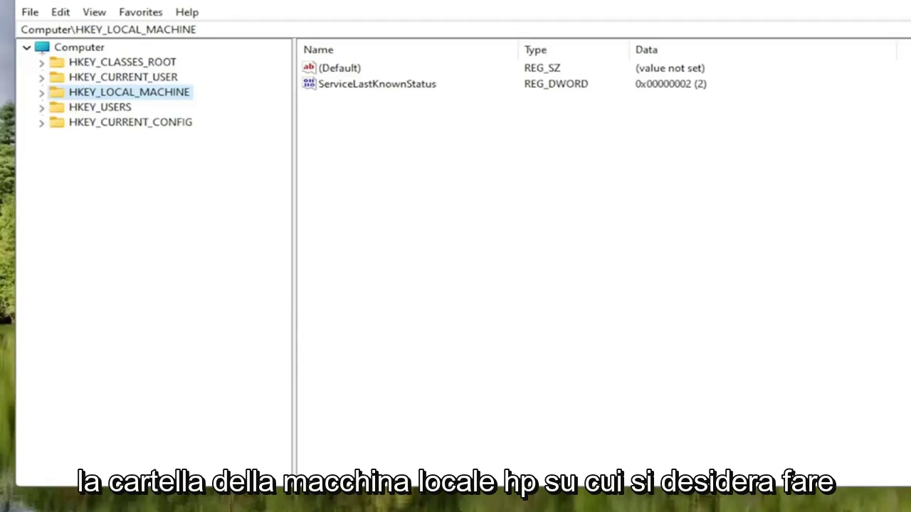
# Expand the registry path HKEY_LOCAL_MACHINE\SYSTEM\CurrentControlSet\Services in the key tree
pyautogui.doubleClick(157, 97)
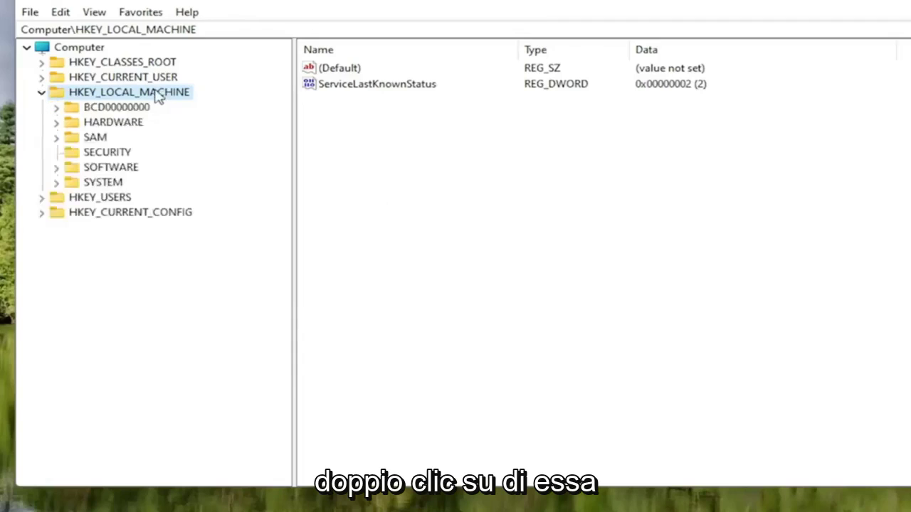
pyautogui.doubleClick(103, 184)
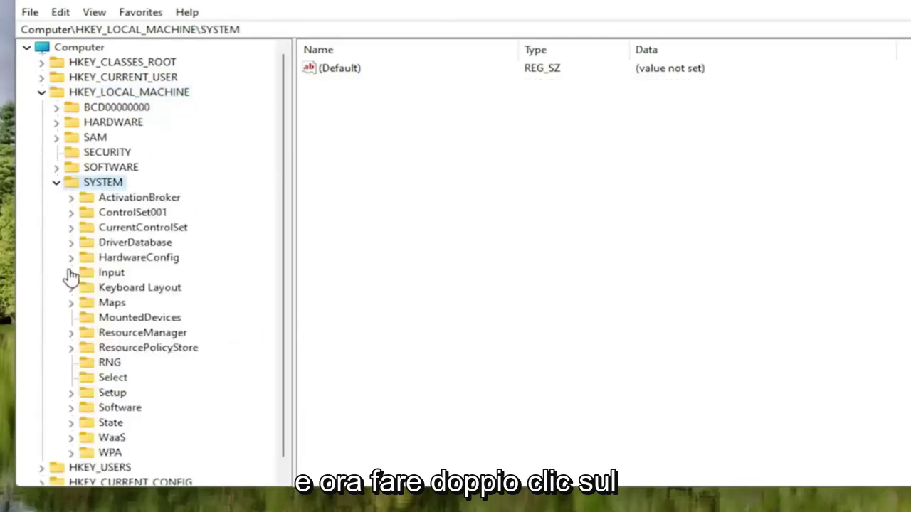
pyautogui.doubleClick(151, 229)
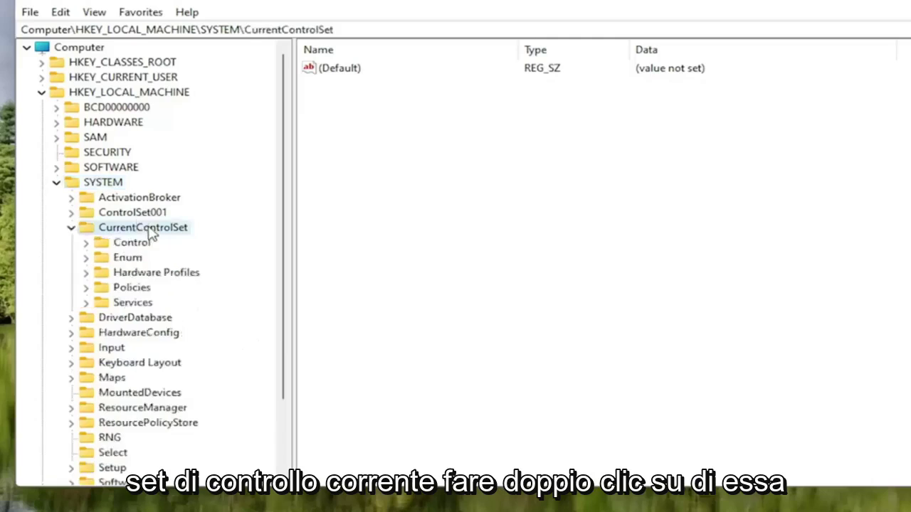
pyautogui.doubleClick(125, 303)
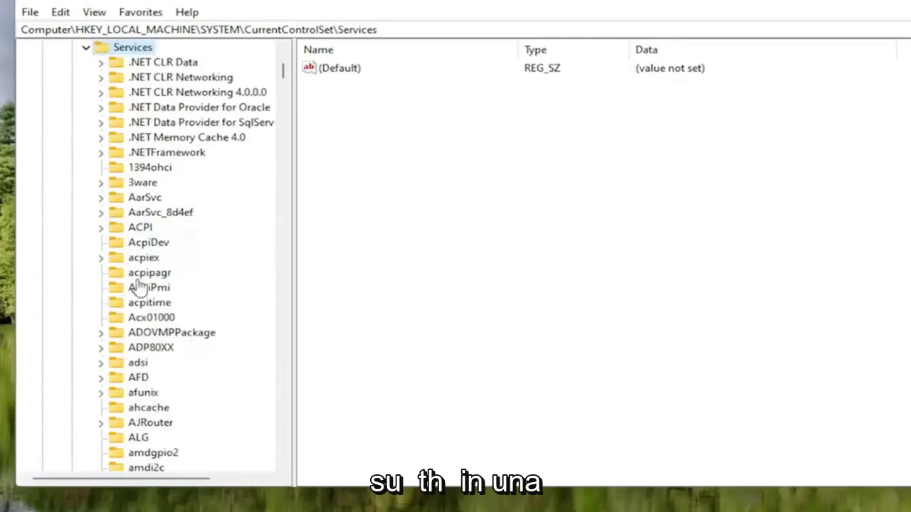
# Find and select the Tcpip key in the list of subkeys under Services
pyautogui.scroll(-8, 164, 371)
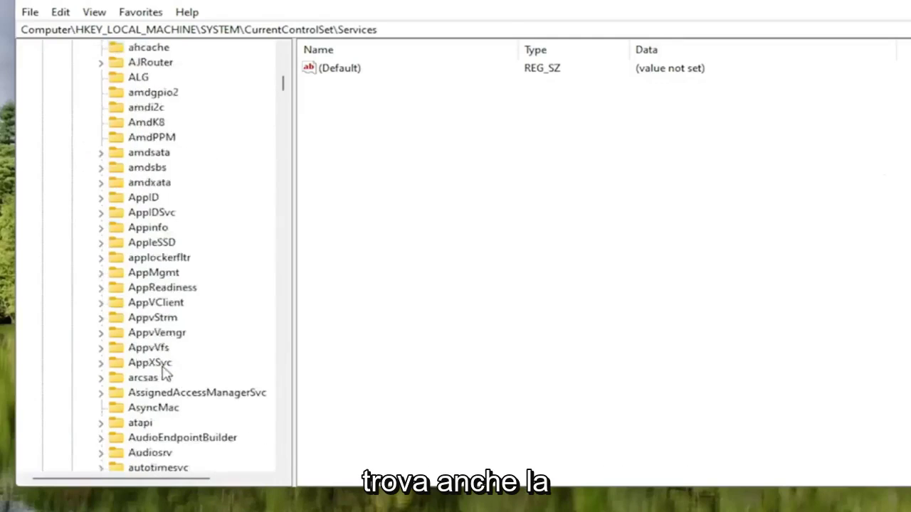
pyautogui.scroll(-12, 164, 376)
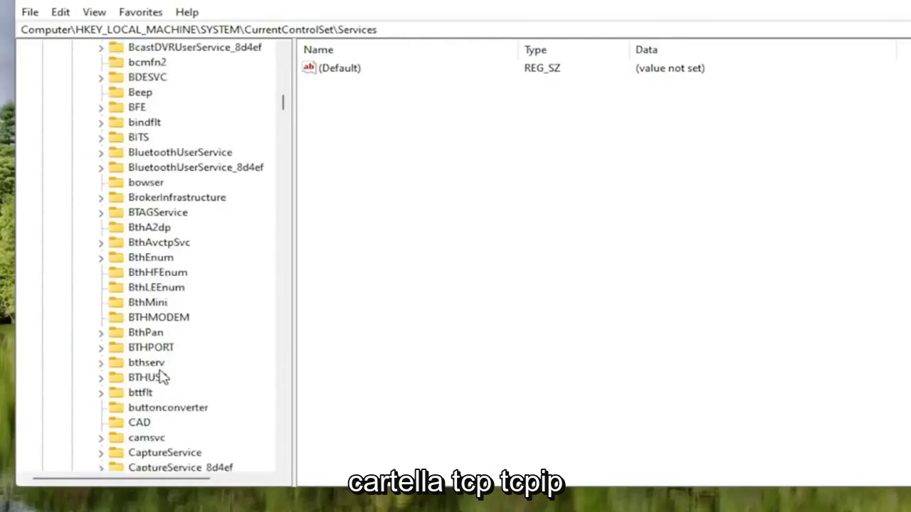
pyautogui.scroll(-16, 158, 369)
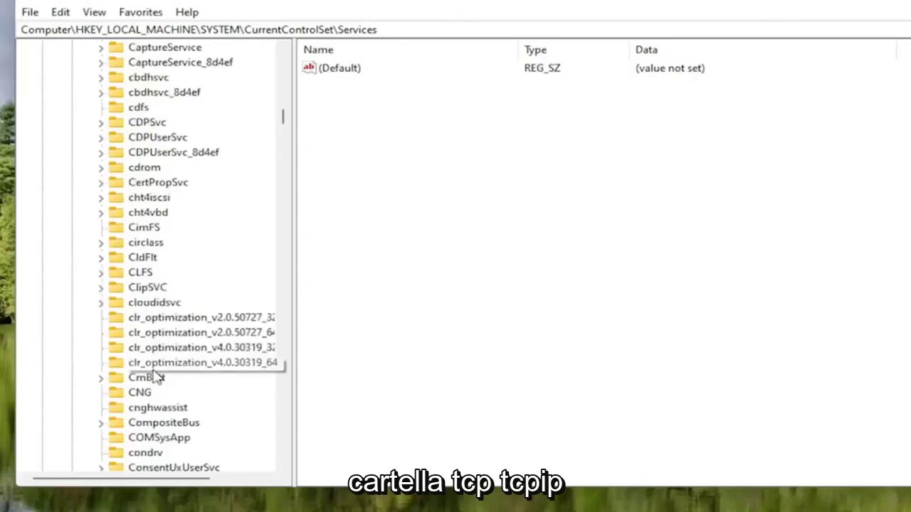
pyautogui.click(158, 339)
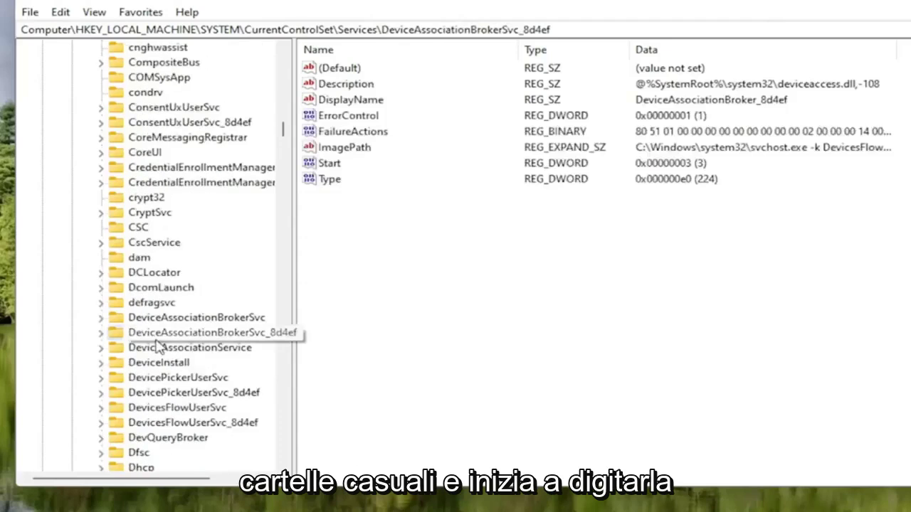
pyautogui.write('tcpip')
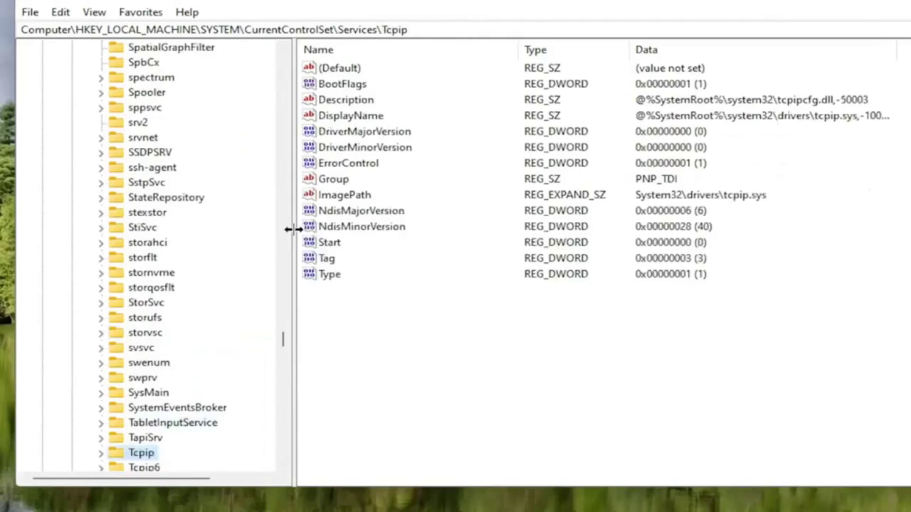
pyautogui.scroll(-2, 178, 320)
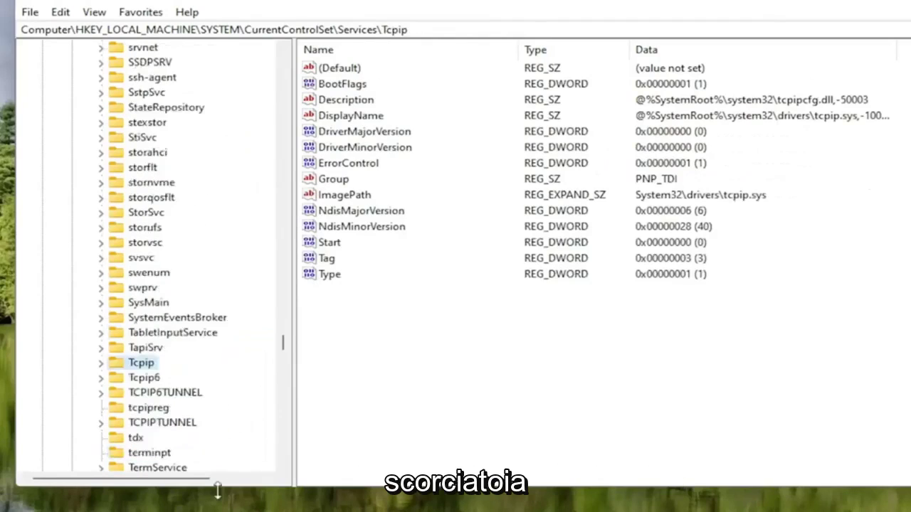
pyautogui.scroll(-2, 181, 373)
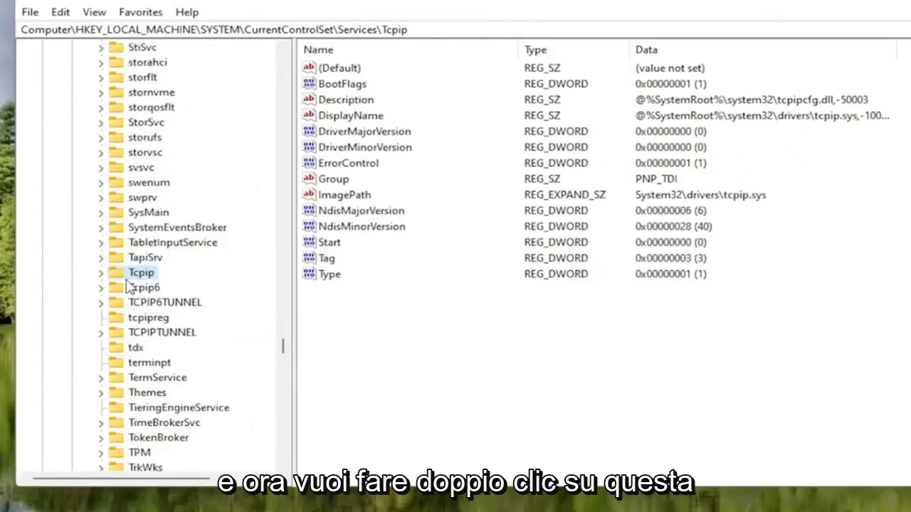
# Expand the Tcpip key down through Parameters to the Interfaces subkeys
pyautogui.doubleClick(132, 278)
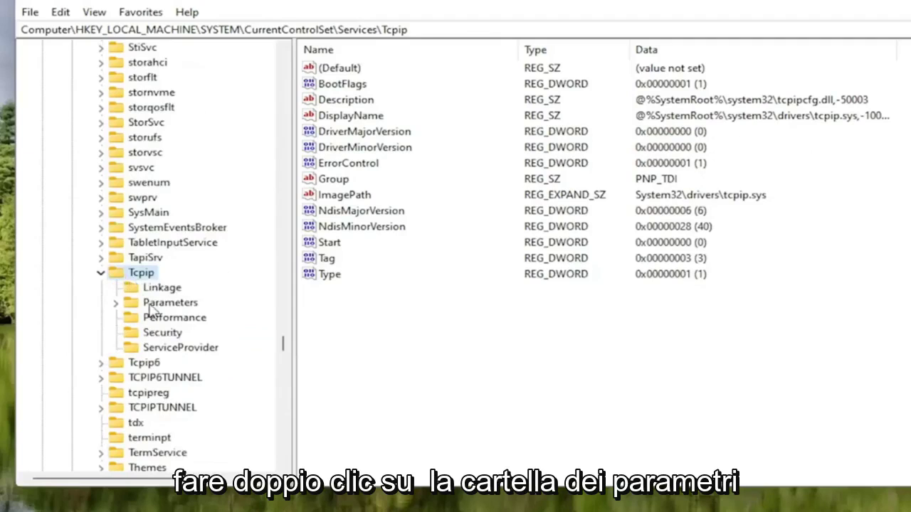
pyautogui.doubleClick(149, 305)
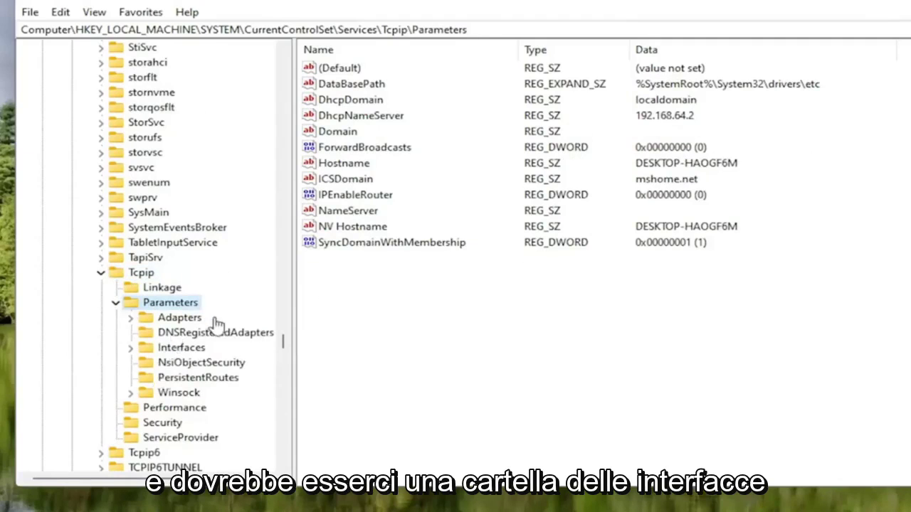
pyautogui.click(161, 349)
pyautogui.doubleClick(162, 351)
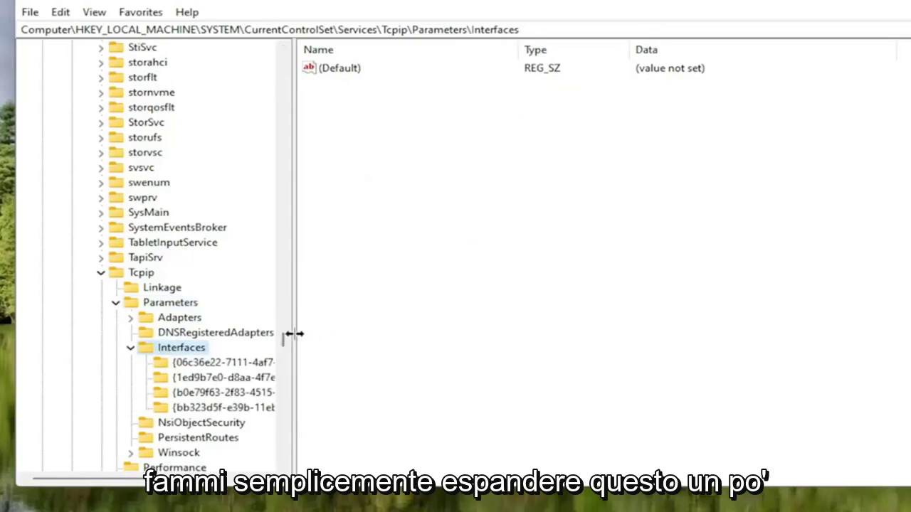
pyautogui.moveTo(290, 335); pyautogui.dragTo(341, 335)
pyautogui.click(242, 366)
pyautogui.click(235, 392)
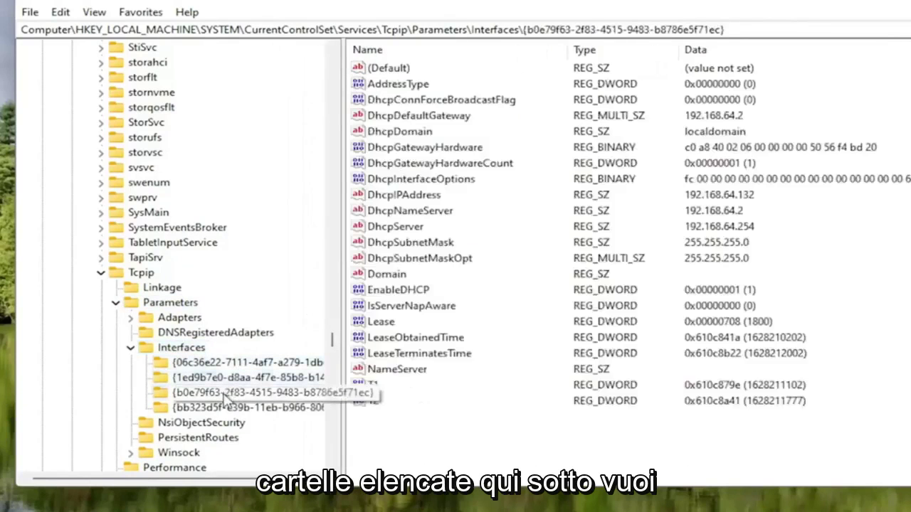
pyautogui.click(228, 407)
pyautogui.click(224, 392)
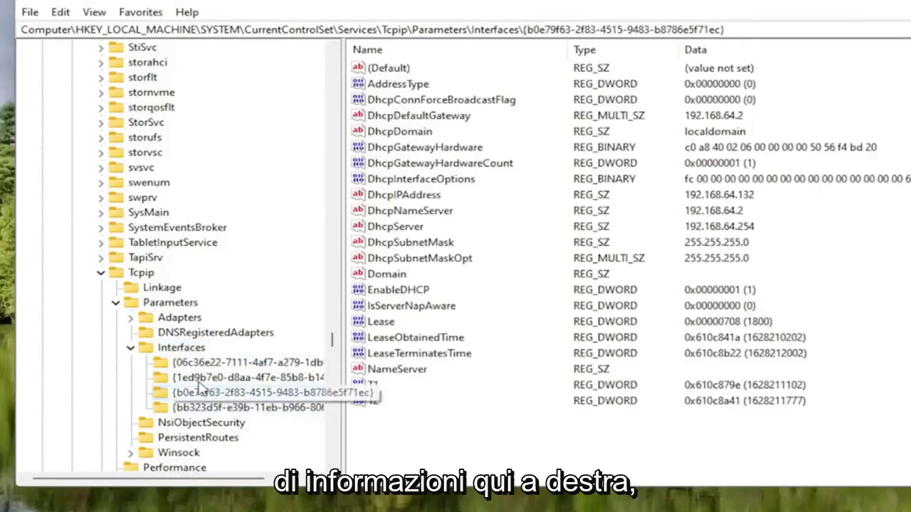
pyautogui.click(178, 409)
pyautogui.click(192, 392)
pyautogui.click(285, 363)
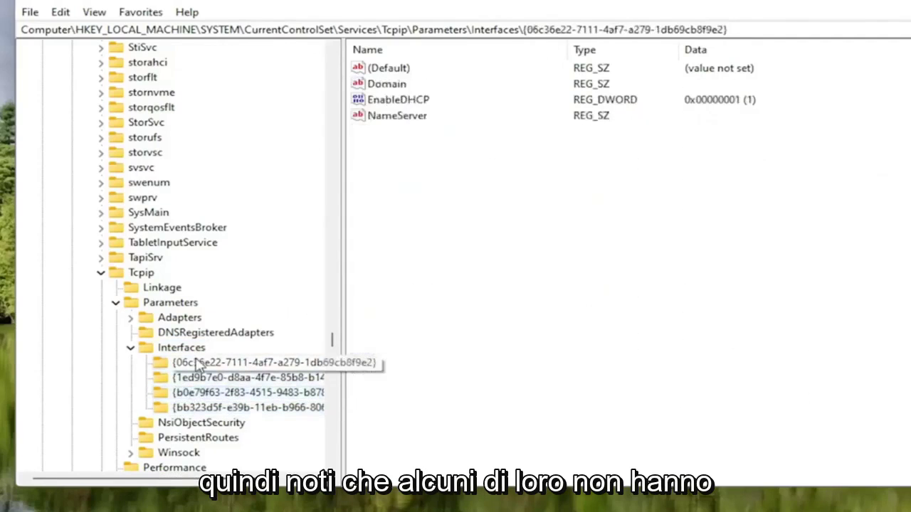
pyautogui.click(217, 377)
pyautogui.click(221, 392)
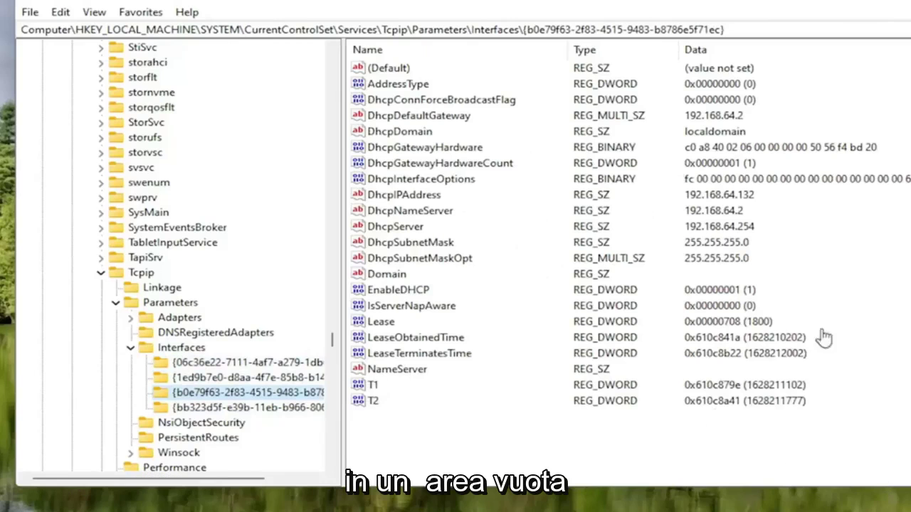
# Create a new DWORD (32-bit) value named TCPackFrequency in the selected interface key
pyautogui.rightClick(393, 433)
pyautogui.moveTo(447, 444)
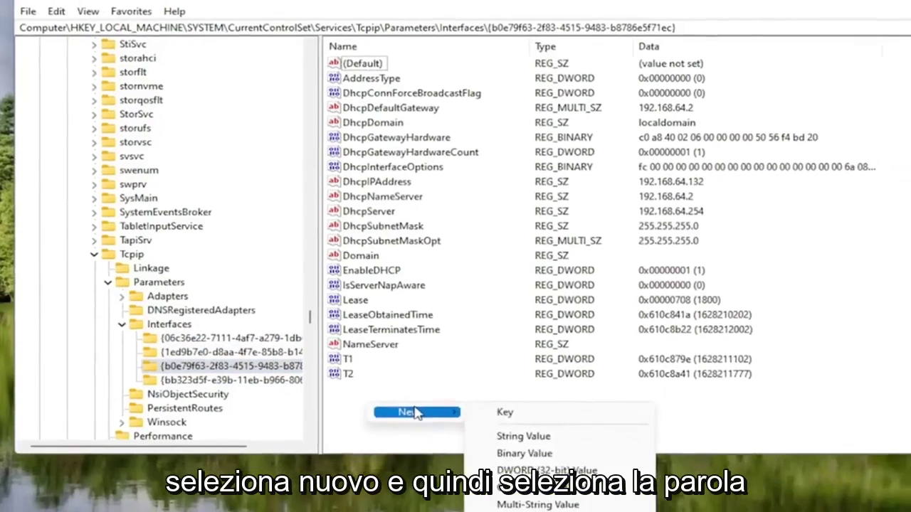
pyautogui.click(605, 505)
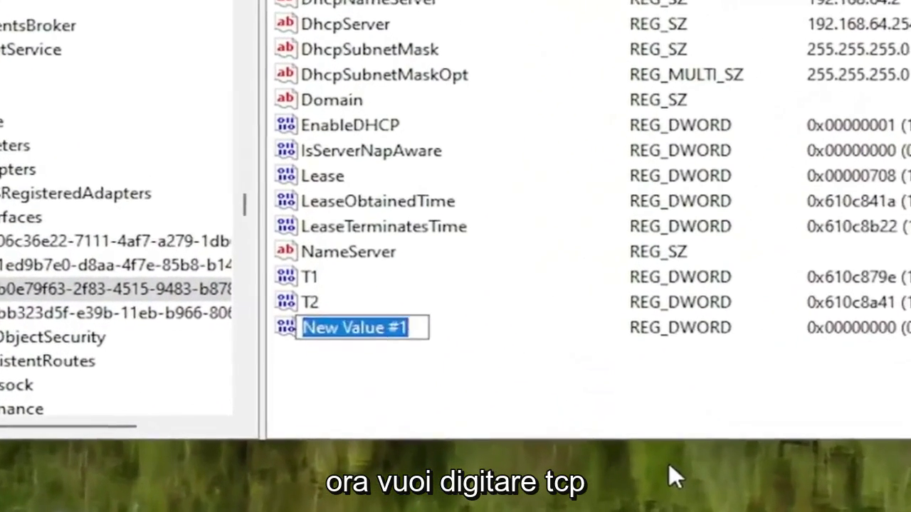
pyautogui.write('TC')
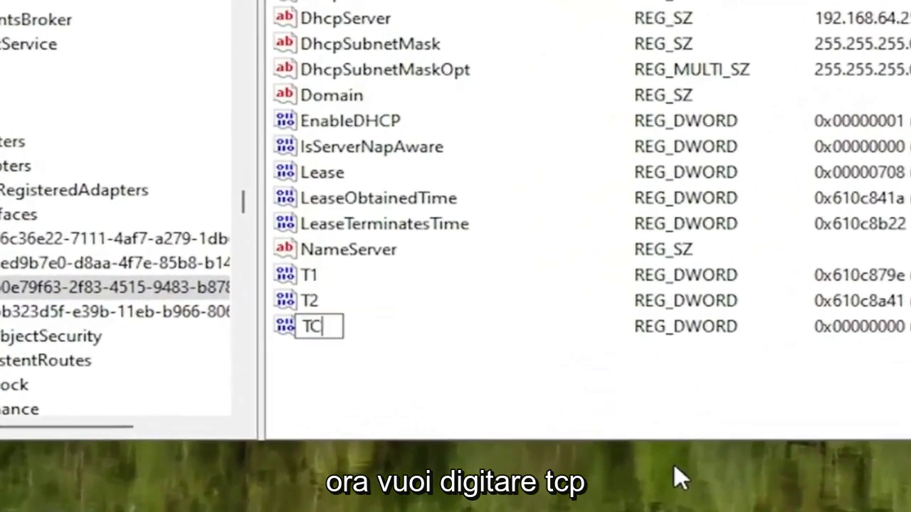
pyautogui.write('Pack')
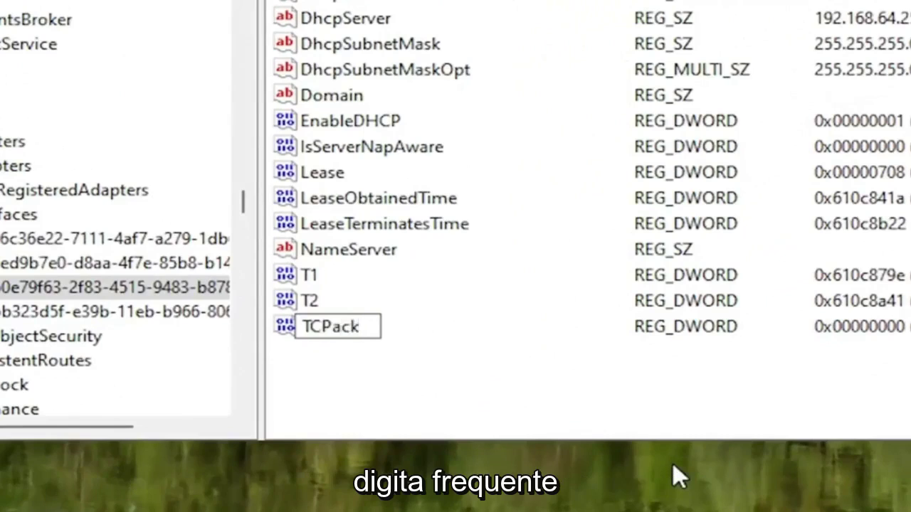
pyautogui.write('Freq')
pyautogui.write('bnc')
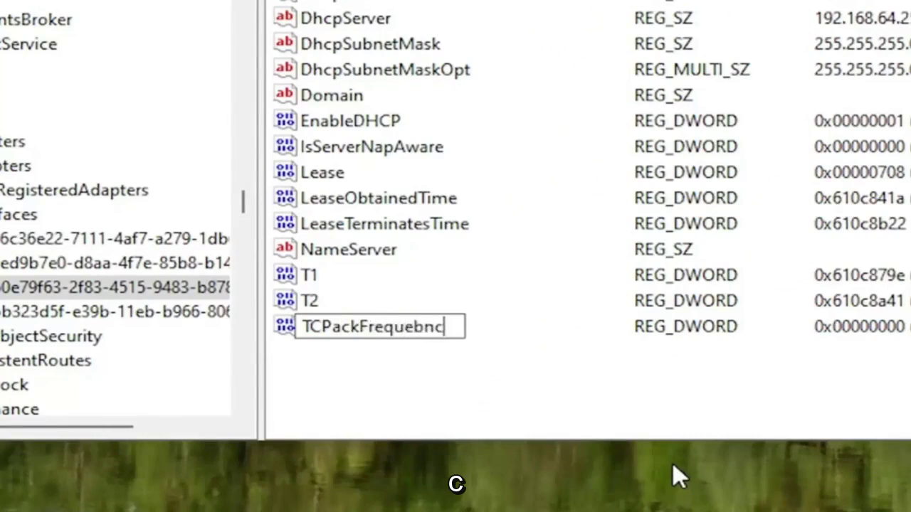
pyautogui.press('BackSpace')
pyautogui.press('BackSpace')
pyautogui.press('BackSpace')
pyautogui.write('ncy')
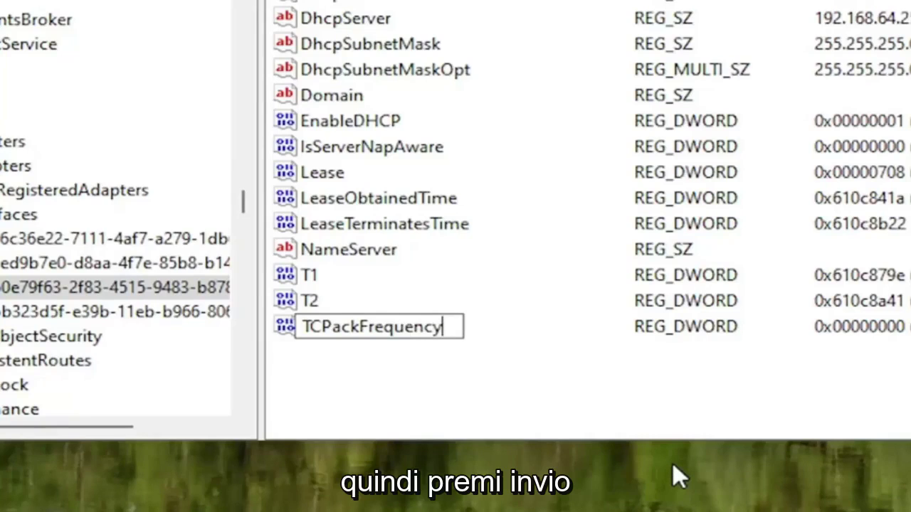
pyautogui.press('Return')
pyautogui.click(384, 369)
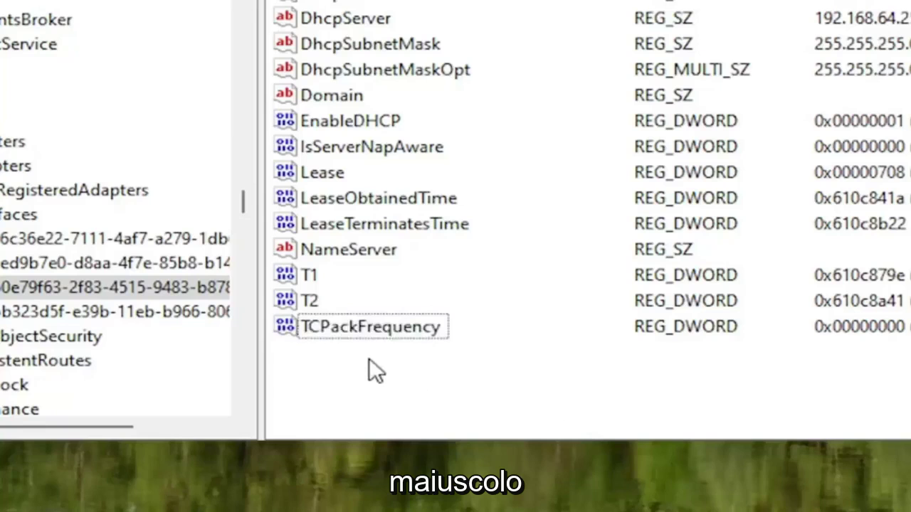
# Add another DWORD (32-bit) value named TCPNoDelay to the same interface key
pyautogui.rightClick(368, 361)
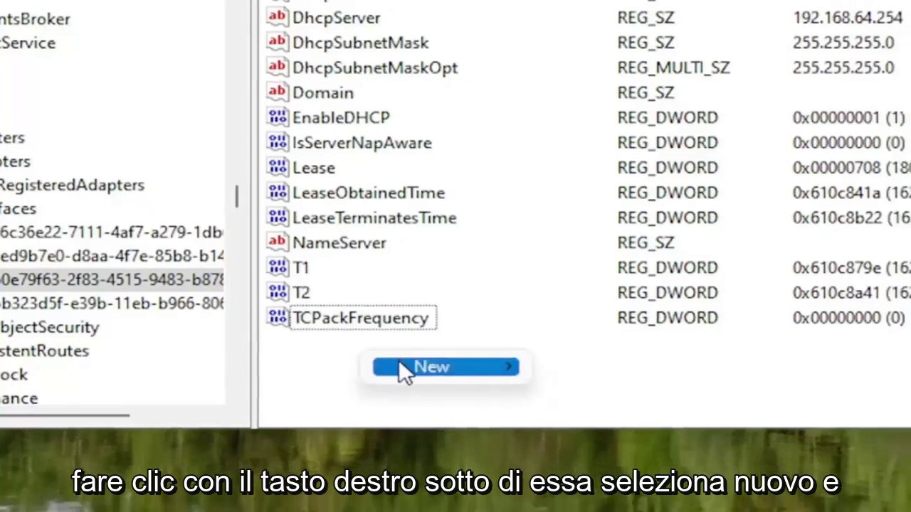
pyautogui.moveTo(502, 383)
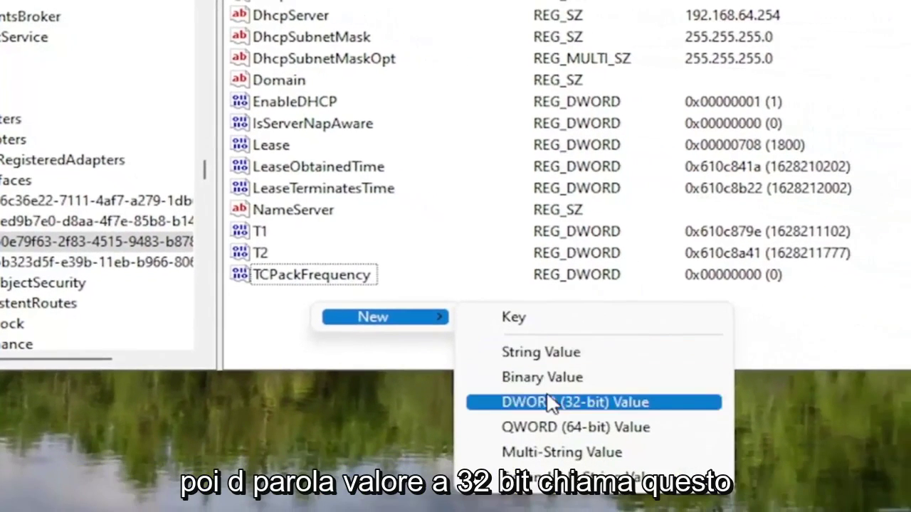
pyautogui.click(551, 402)
pyautogui.write('TCP')
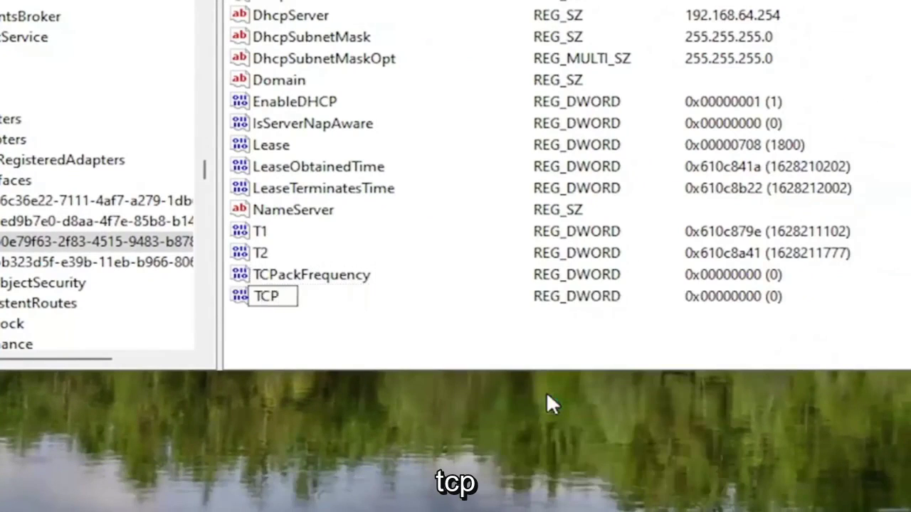
pyautogui.write('NoDelay')
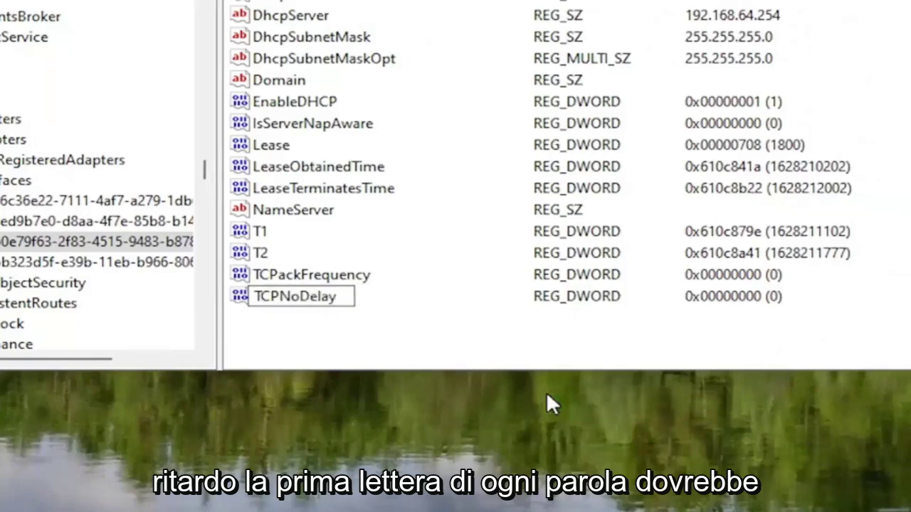
pyautogui.press('Return')
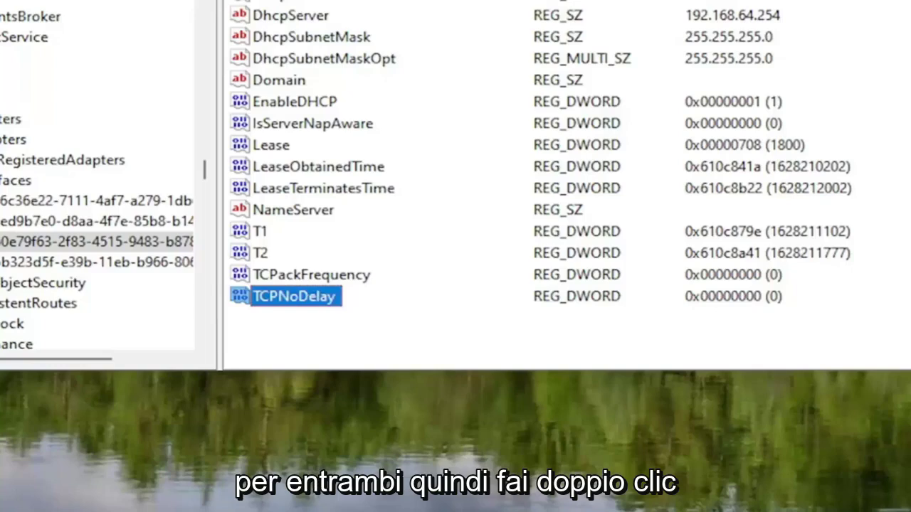
# Set the TCPackFrequency value data to 1 in hexadecimal base
pyautogui.doubleClick(341, 274)
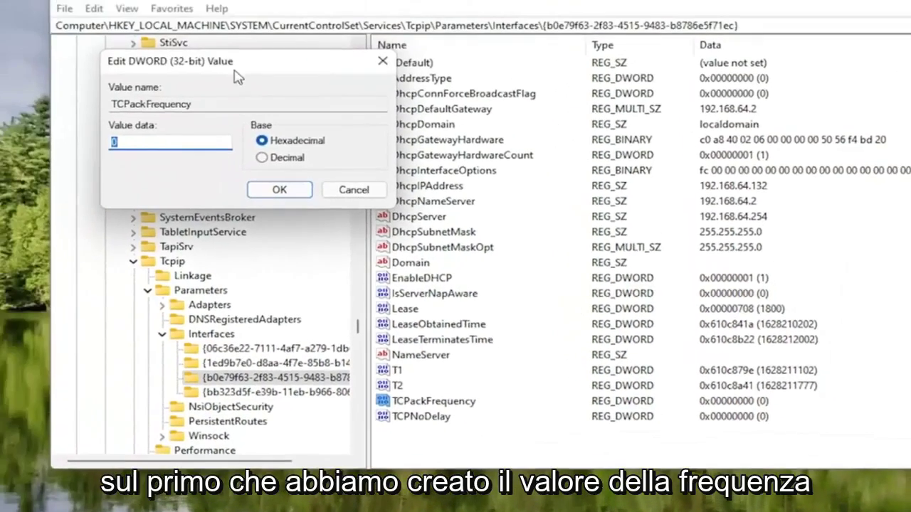
pyautogui.moveTo(53, 2); pyautogui.dragTo(385, 83)
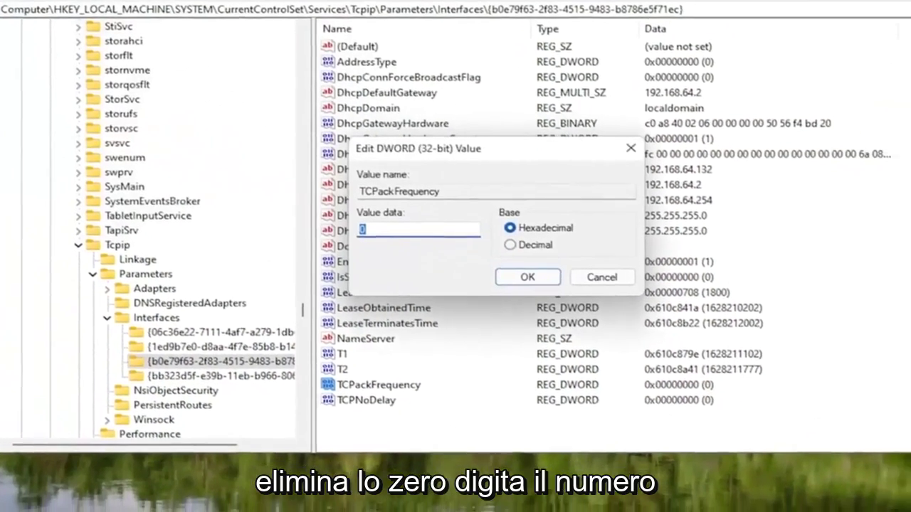
pyautogui.press('BackSpace')
pyautogui.write('1')
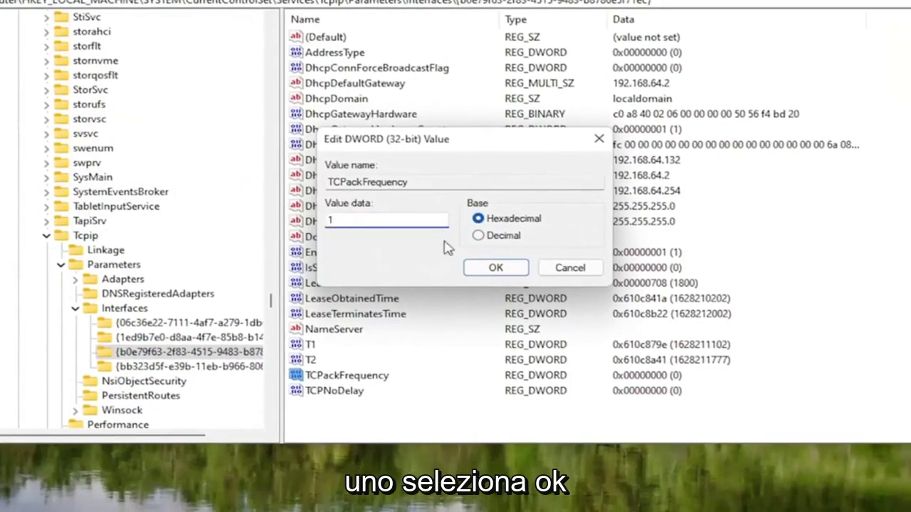
pyautogui.click(491, 268)
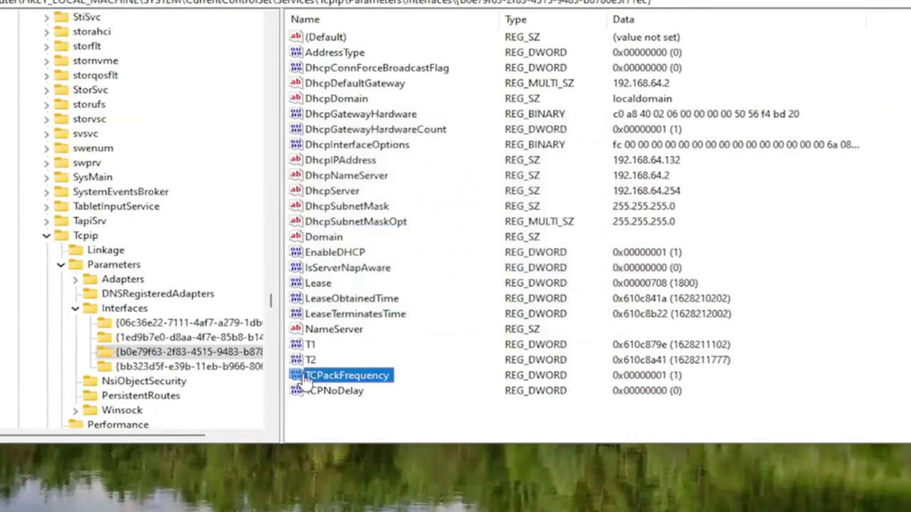
# Set the TCPNoDelay value data to 1 in hexadecimal base
pyautogui.doubleClick(340, 396)
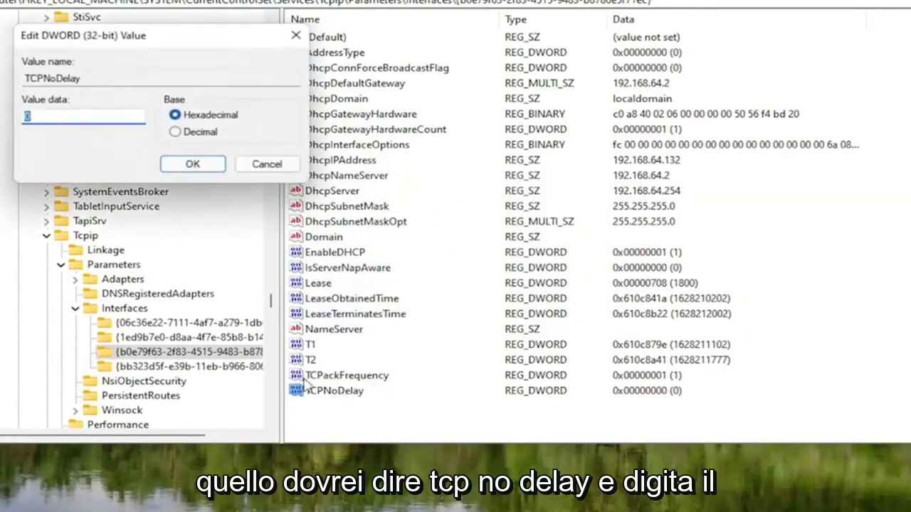
pyautogui.moveTo(189, 48); pyautogui.dragTo(433, 151)
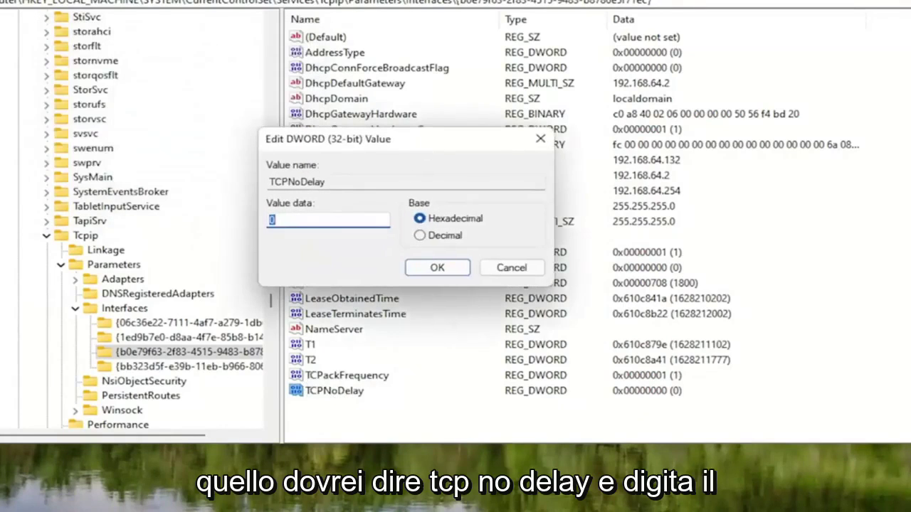
pyautogui.write('1')
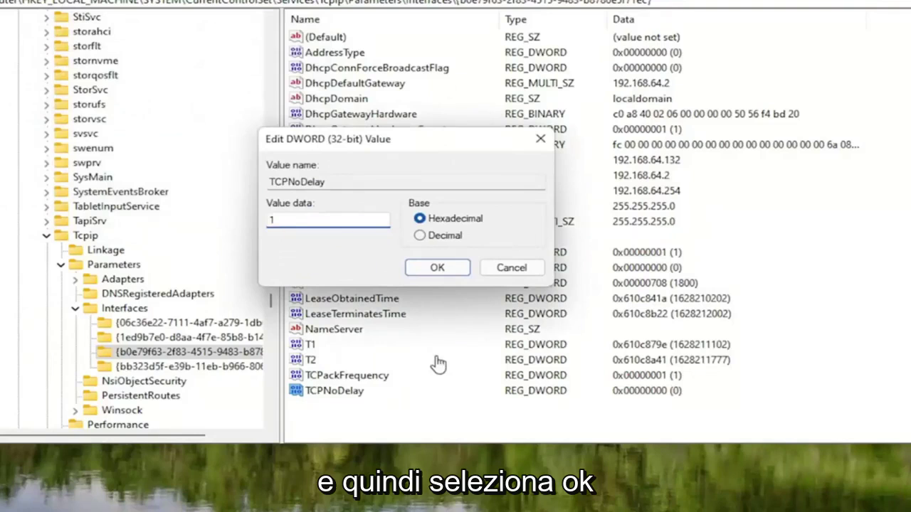
pyautogui.press('Return')
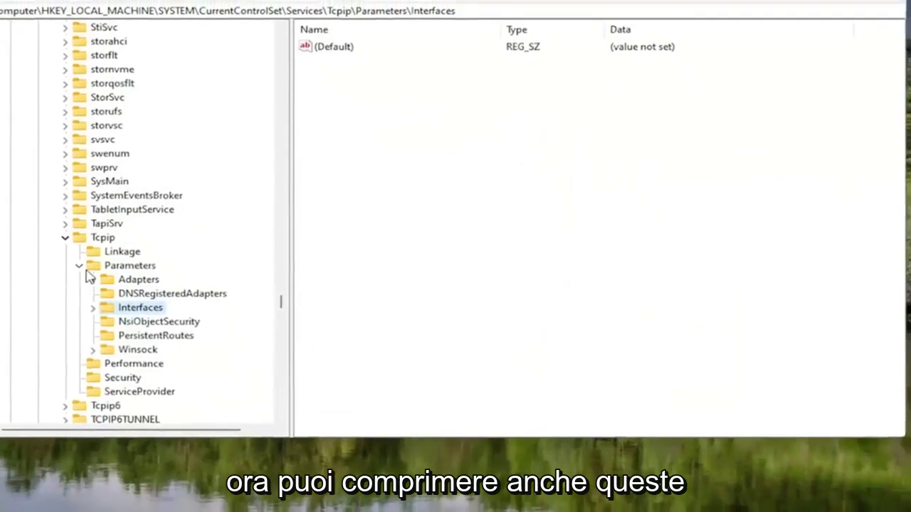
# Collapse the Parameters, Tcpip, Services, CurrentControlSet and SYSTEM keys in the registry tree
pyautogui.click(78, 266)
pyautogui.click(65, 237)
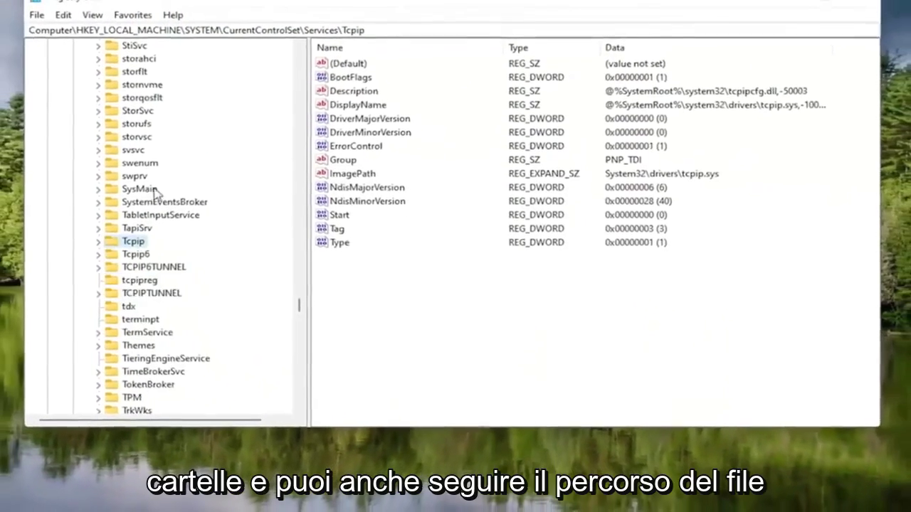
pyautogui.scroll(8, 142, 213)
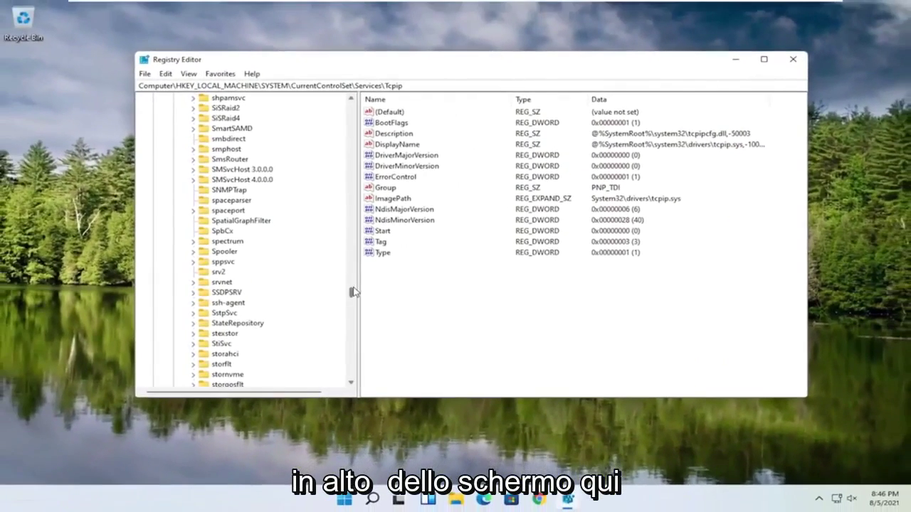
pyautogui.moveTo(354, 292); pyautogui.dragTo(352, 103)
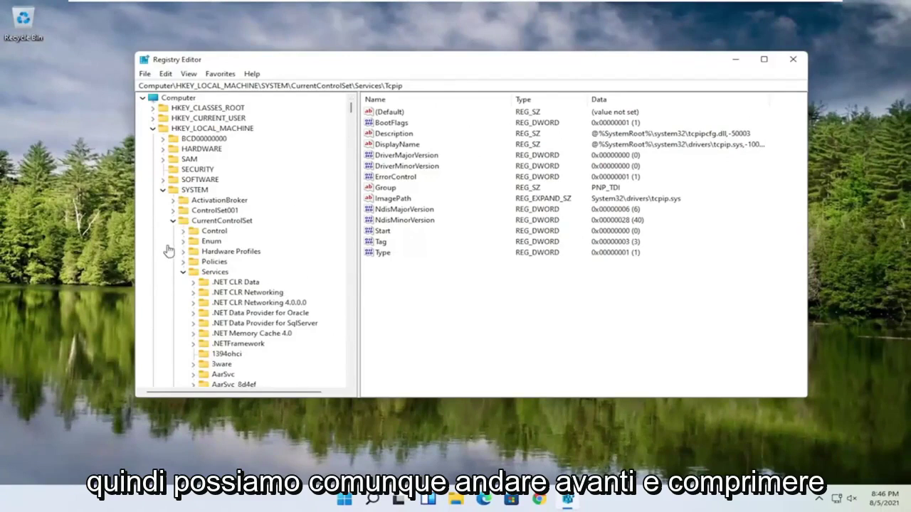
pyautogui.click(184, 273)
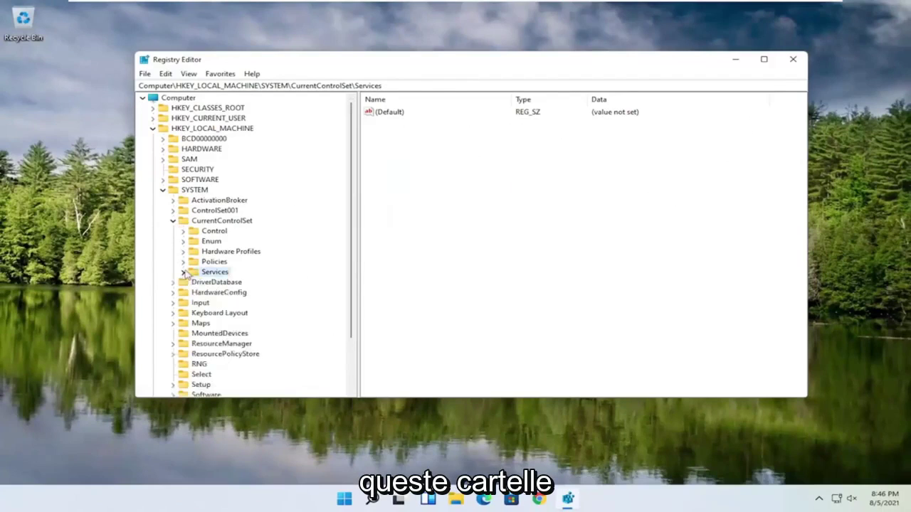
pyautogui.click(173, 221)
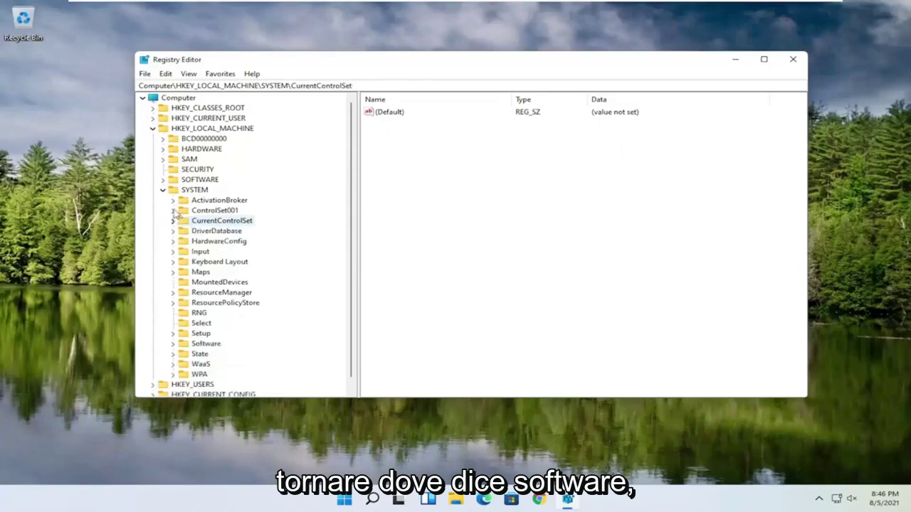
pyautogui.click(163, 190)
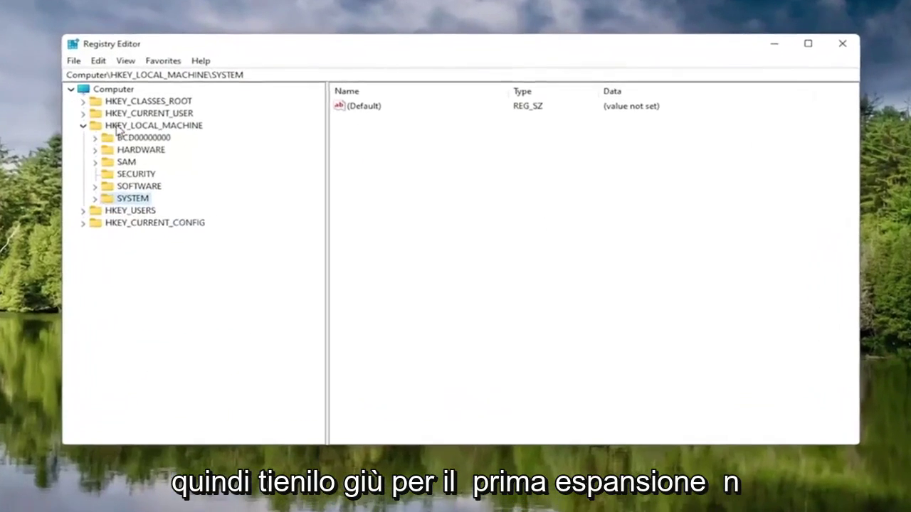
# Expand the SOFTWARE key under HKEY_LOCAL_MACHINE and the Microsoft key inside it
pyautogui.press('Left')
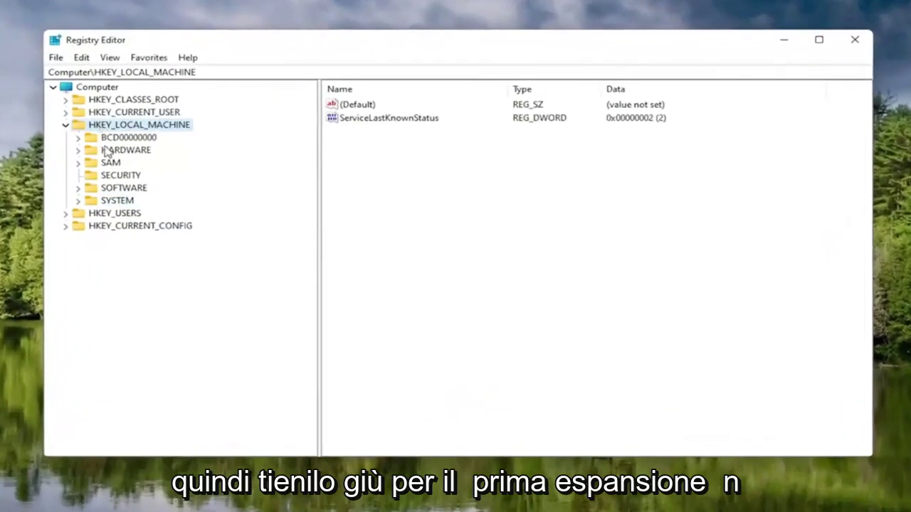
pyautogui.doubleClick(121, 189)
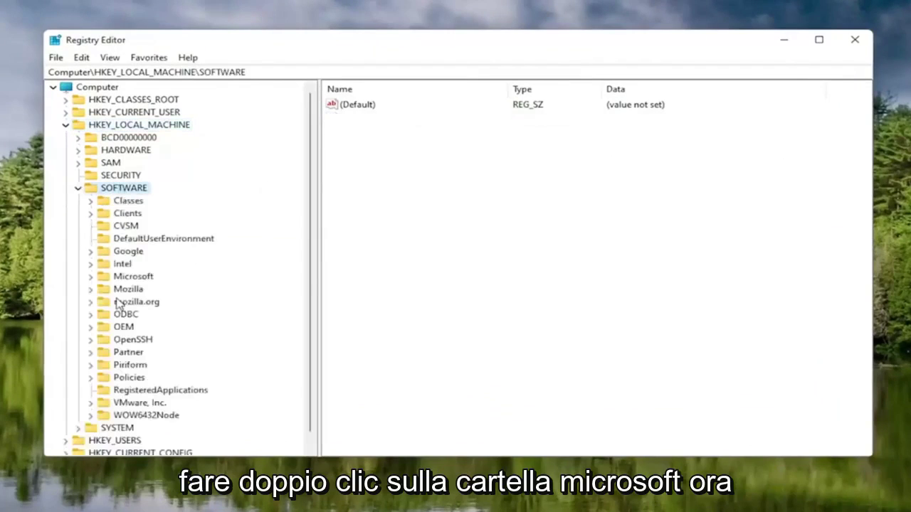
pyautogui.doubleClick(126, 276)
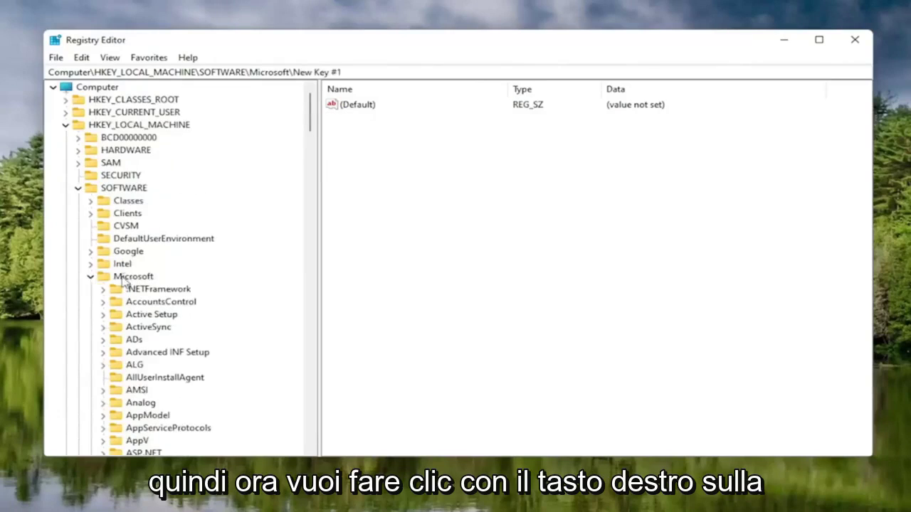
# Create a new subkey under HKEY_LOCAL_MACHINE\SOFTWARE\Microsoft, keeping its default name
pyautogui.rightClick(122, 281)
pyautogui.click(121, 281)
pyautogui.rightClick(119, 281)
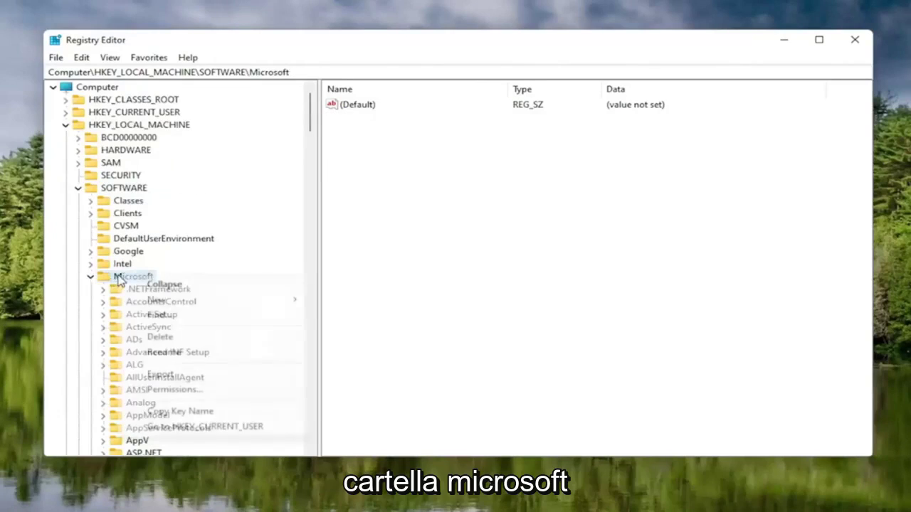
pyautogui.moveTo(169, 302)
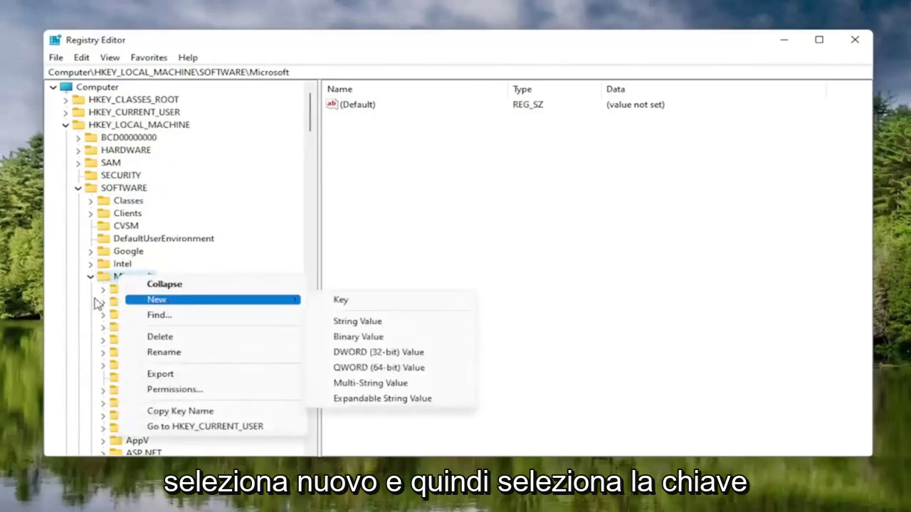
pyautogui.click(342, 304)
pyautogui.press('Return')
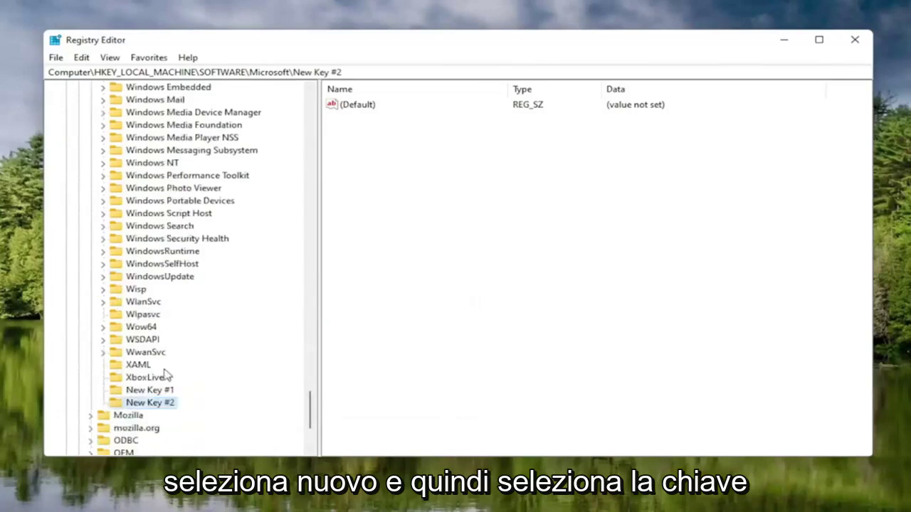
# Delete the leftover New Key #1 from the Microsoft key and confirm its removal
pyautogui.click(150, 392)
pyautogui.press('Delete')
pyautogui.press('Return')
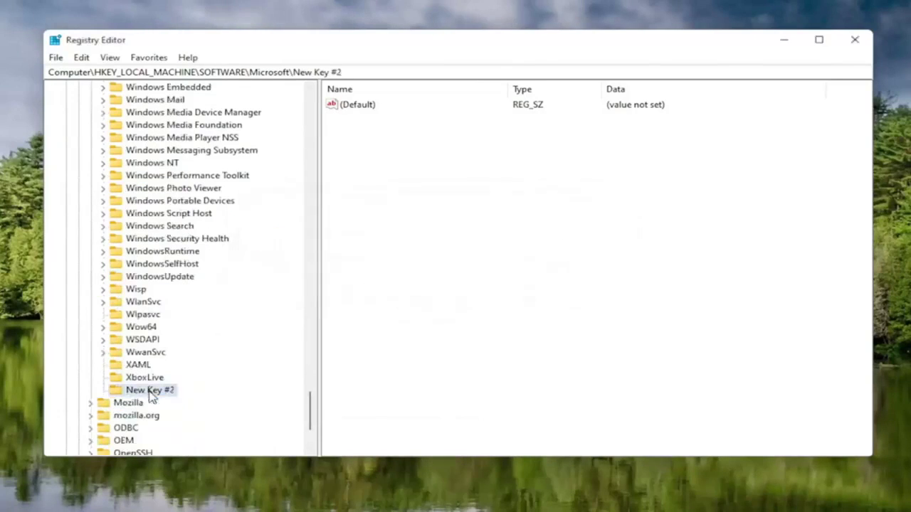
# Rename the remaining New Key #2 under Microsoft as New Key #1
pyautogui.rightClick(145, 352)
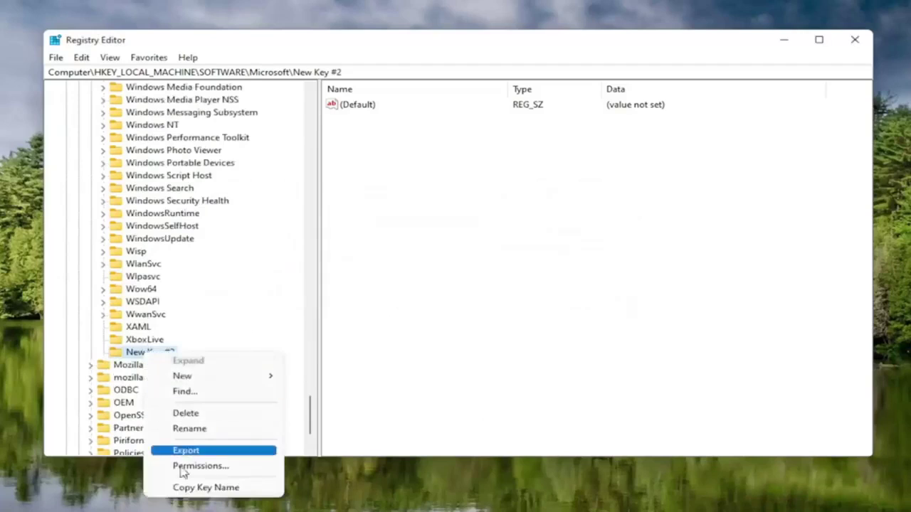
pyautogui.click(188, 428)
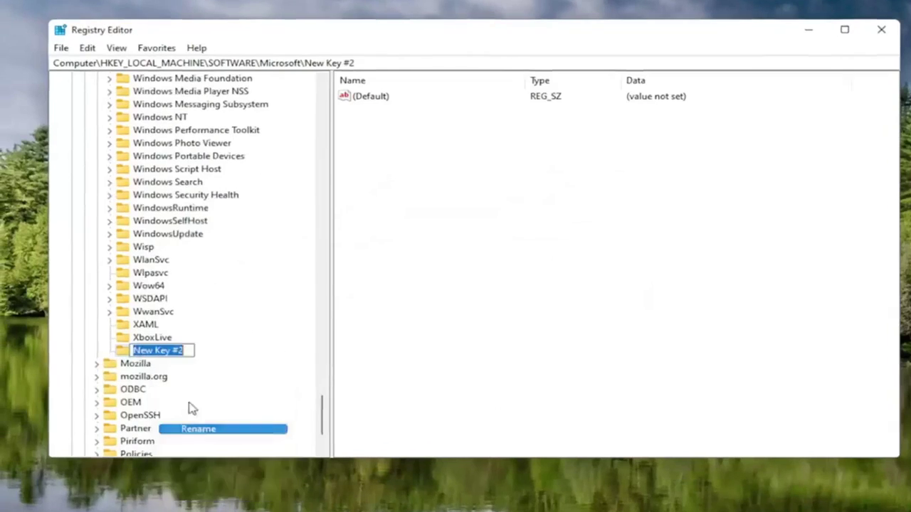
pyautogui.write('1')
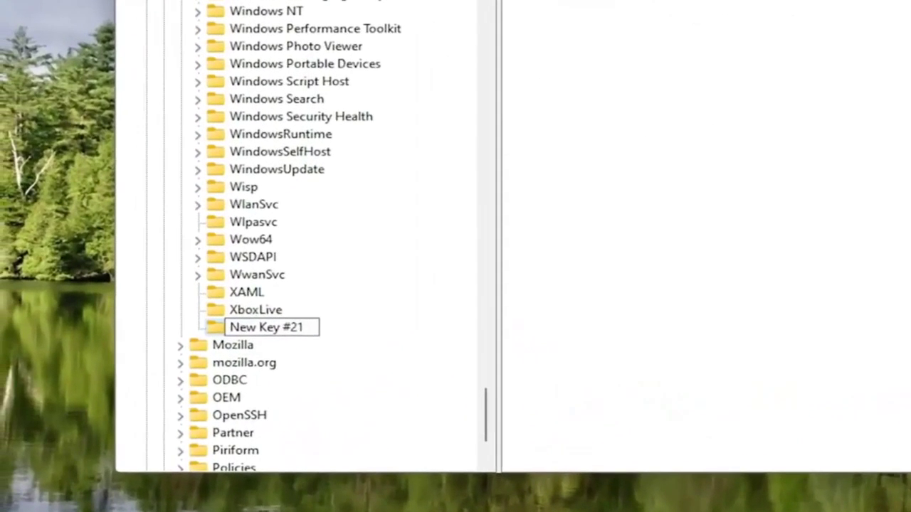
pyautogui.press('Left')
pyautogui.press('BackSpace')
pyautogui.press('Return')
# Try to rename New Key #1 under Microsoft as MSMQ, and dismiss the resulting dialog
pyautogui.scroll(5, 311, 326)
pyautogui.scroll(-6, 284, 213)
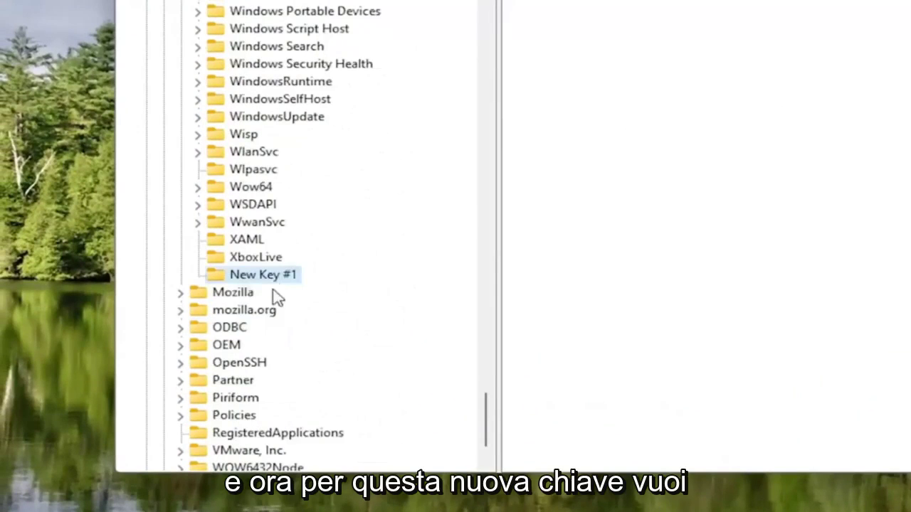
pyautogui.rightClick(261, 281)
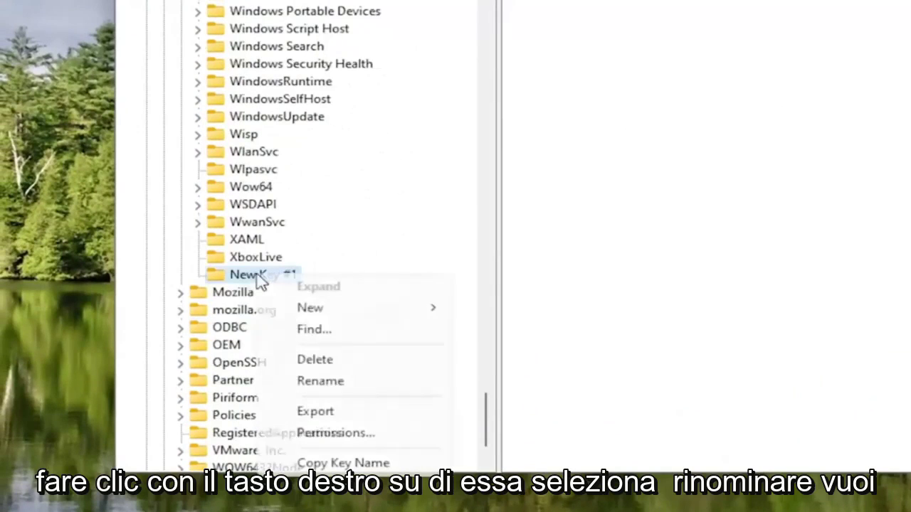
pyautogui.click(321, 382)
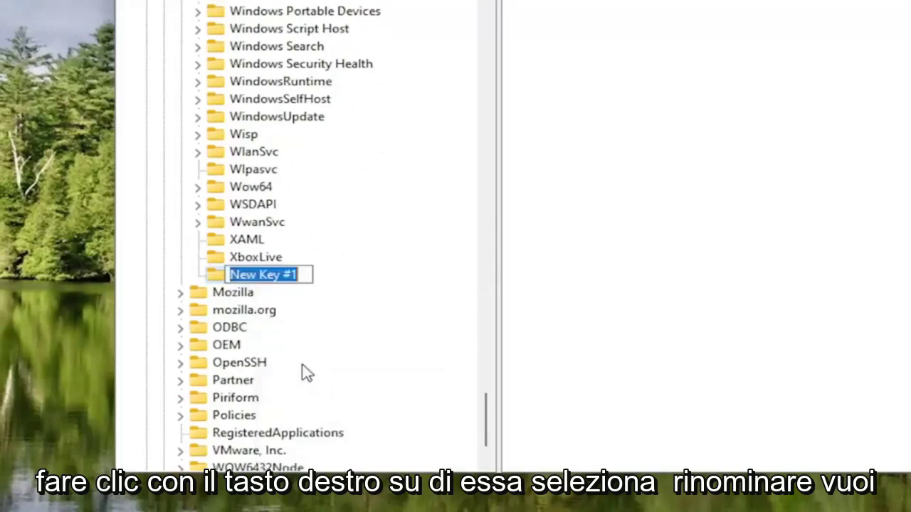
pyautogui.write('MS')
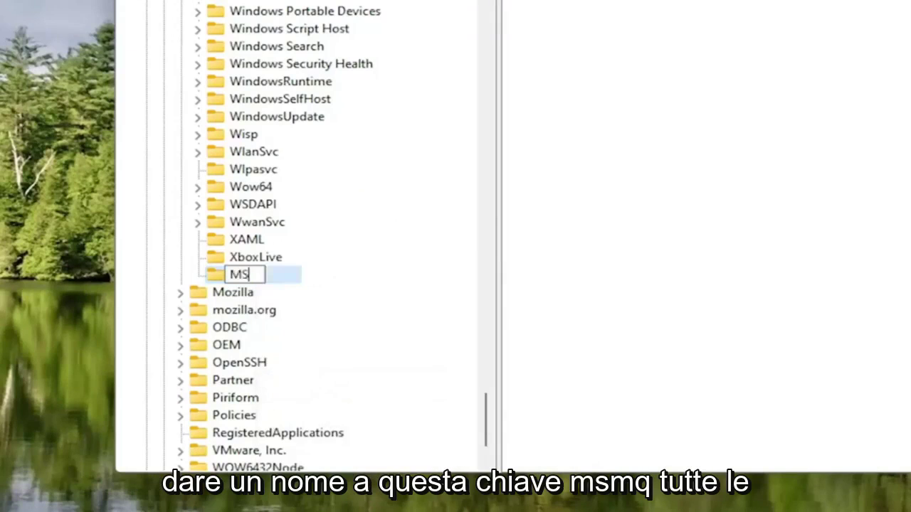
pyautogui.write('MQ')
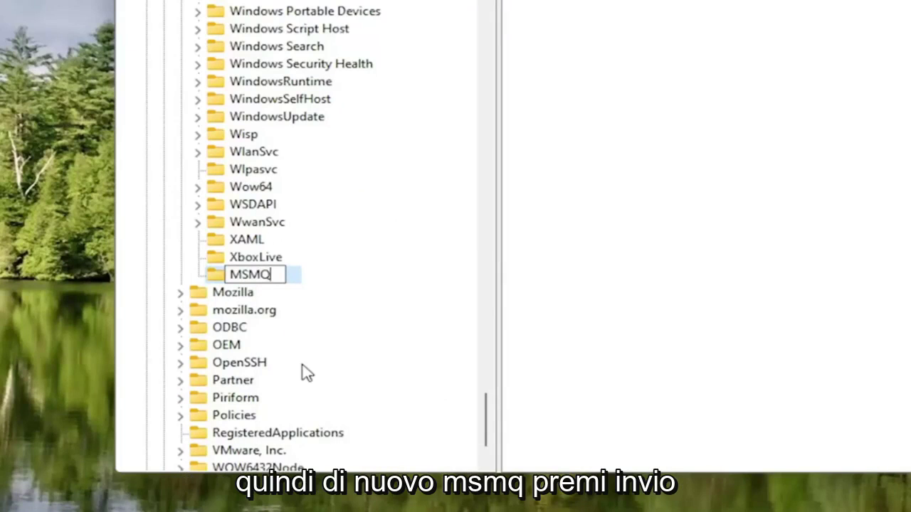
pyautogui.press('Return')
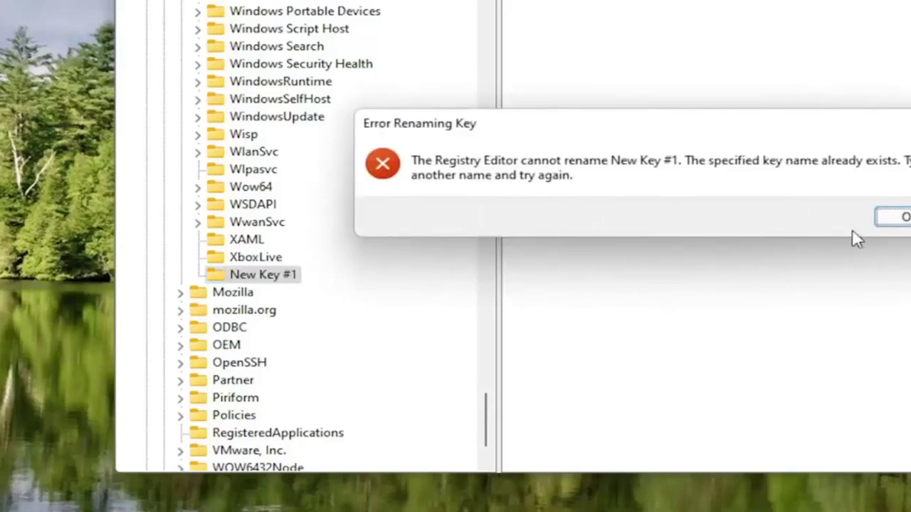
pyautogui.click(898, 217)
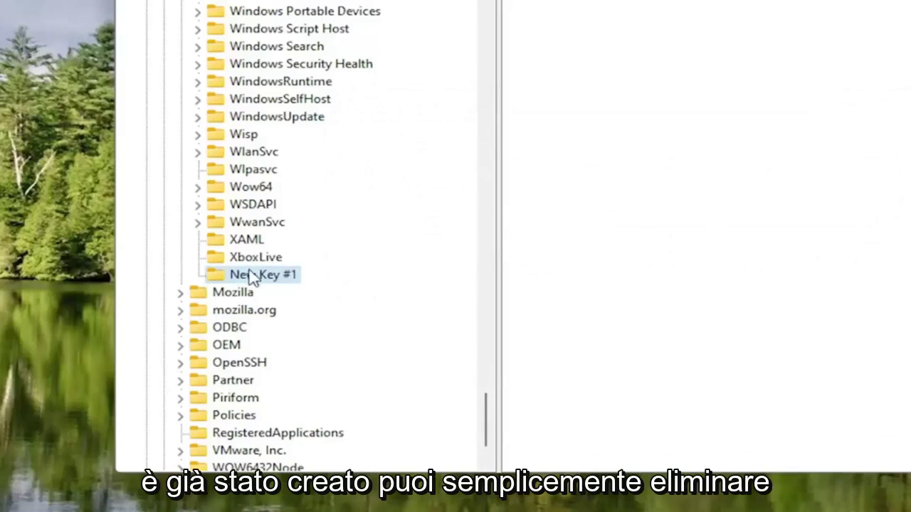
# Delete the unneeded New Key #1 below XboxLive in the Microsoft key
pyautogui.press('Delete')
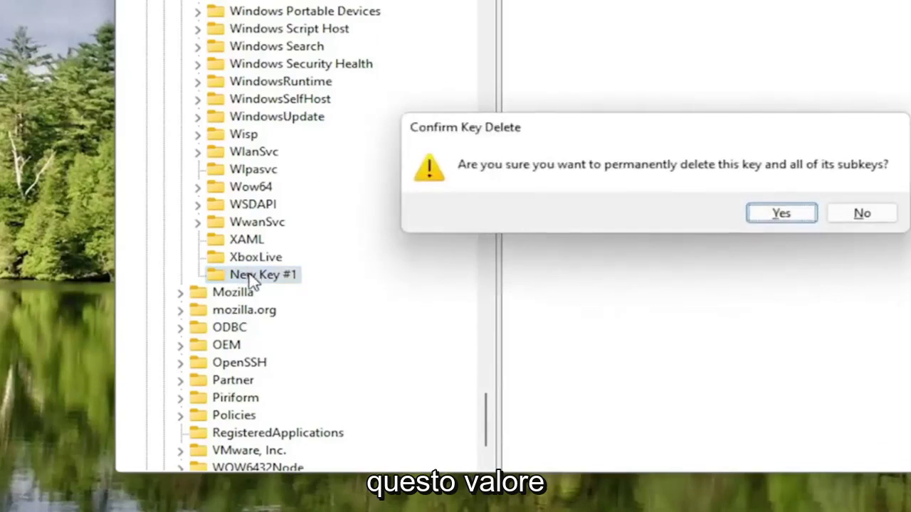
pyautogui.press('Return')
# Find the existing MSMQ key under HKEY_LOCAL_MACHINE\SOFTWARE\Microsoft and select it
pyautogui.scroll(8, 260, 223)
pyautogui.scroll(6, 271, 242)
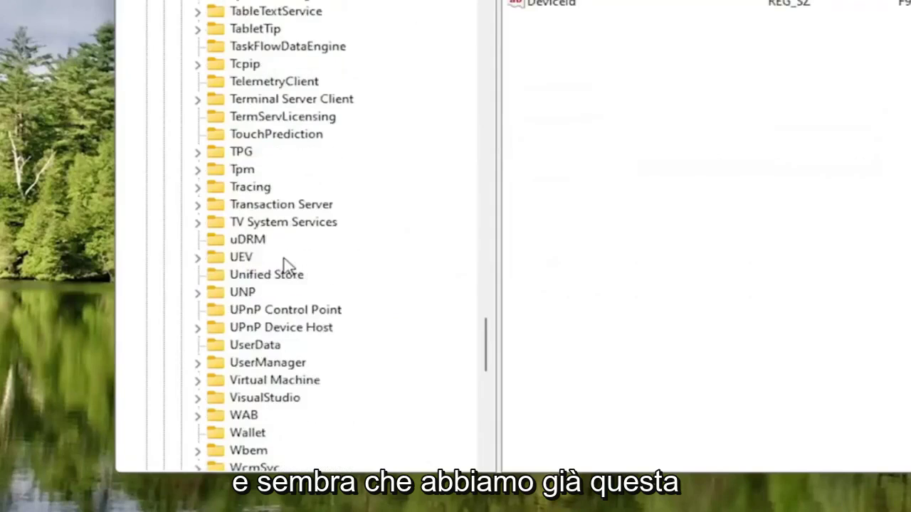
pyautogui.scroll(9, 286, 264)
pyautogui.scroll(-5, 288, 265)
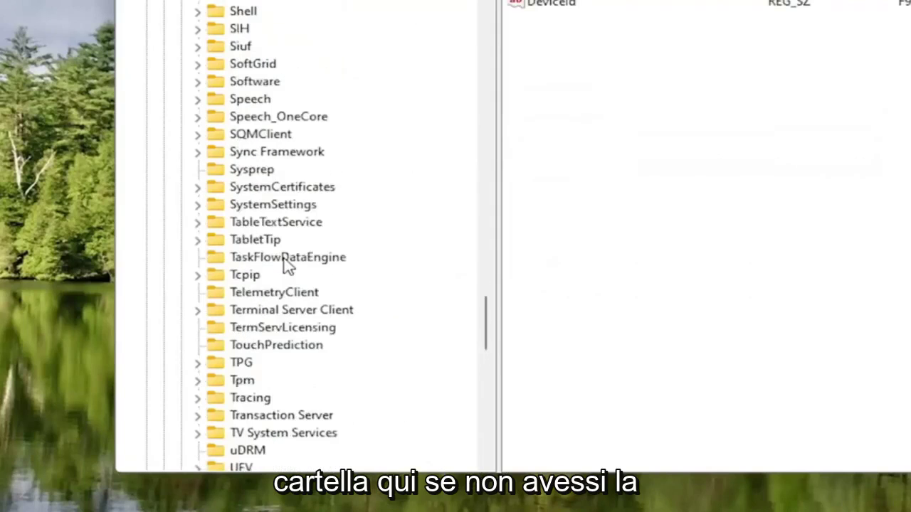
pyautogui.scroll(-2, 286, 264)
pyautogui.scroll(12, 287, 265)
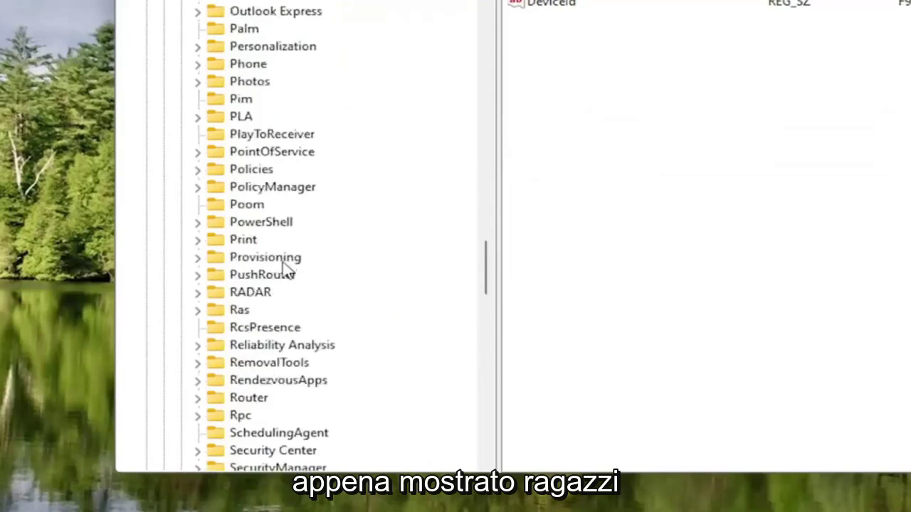
pyautogui.scroll(10, 287, 269)
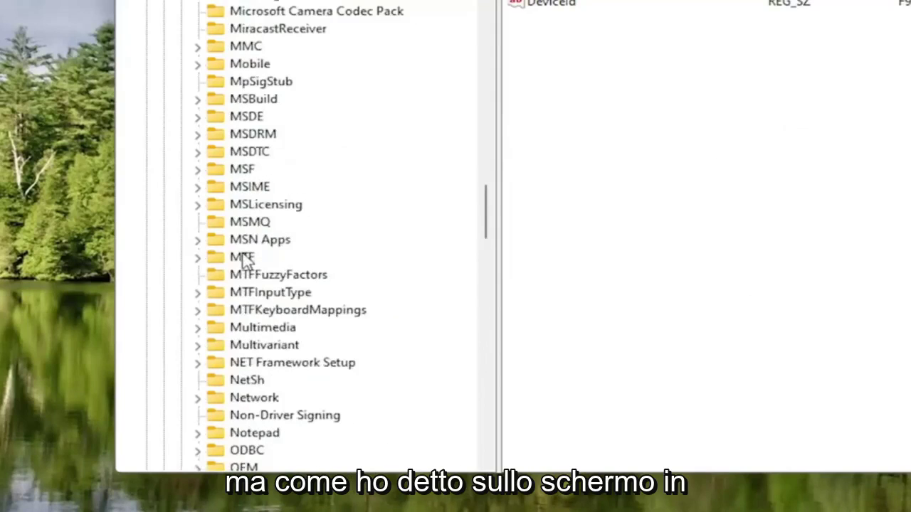
pyautogui.click(242, 224)
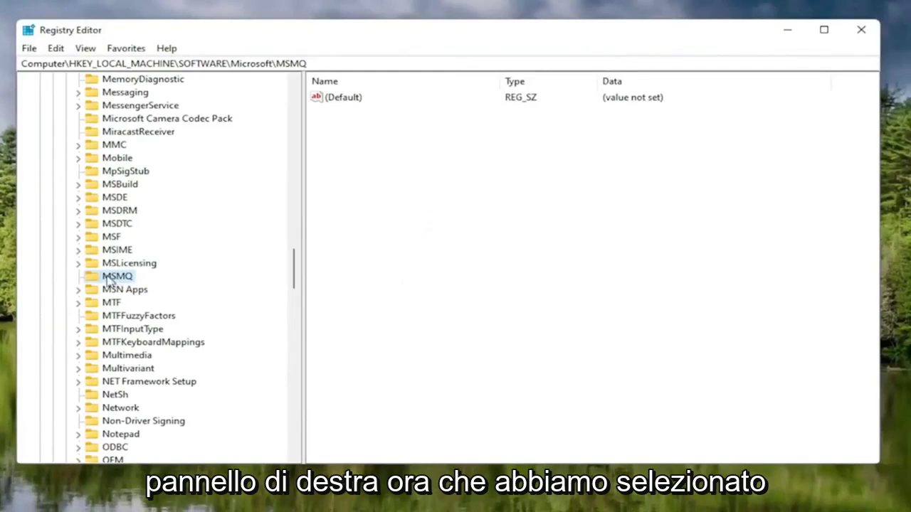
# Create a DWORD (32-bit) value named TCPNoDelay in the MSMQ key
pyautogui.rightClick(452, 149)
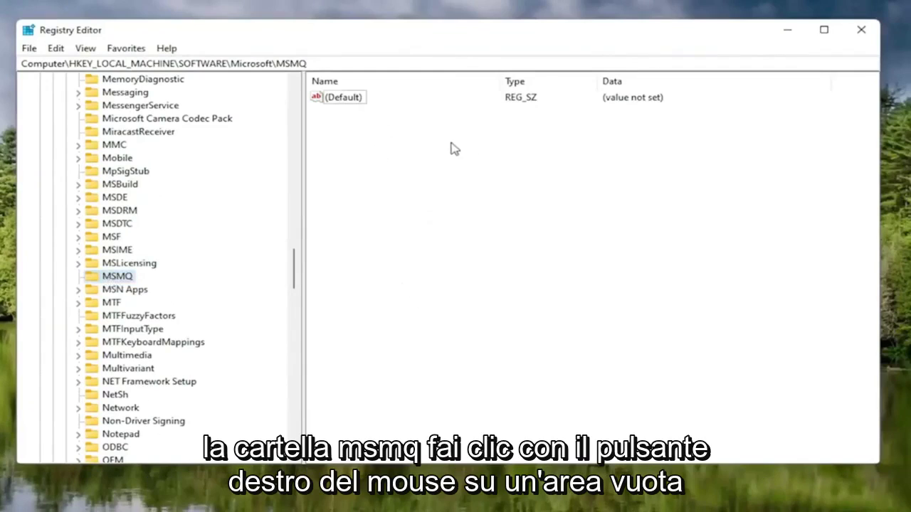
pyautogui.click(507, 155)
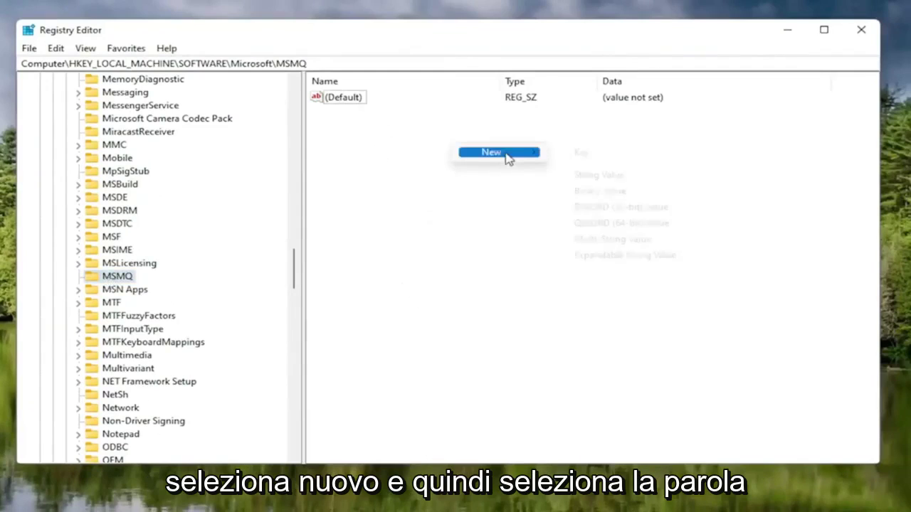
pyautogui.click(623, 208)
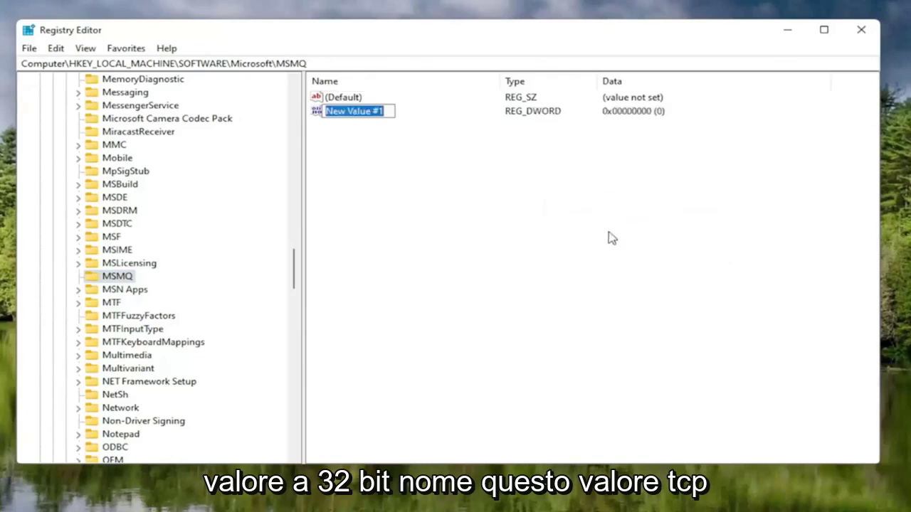
pyautogui.write('TCP')
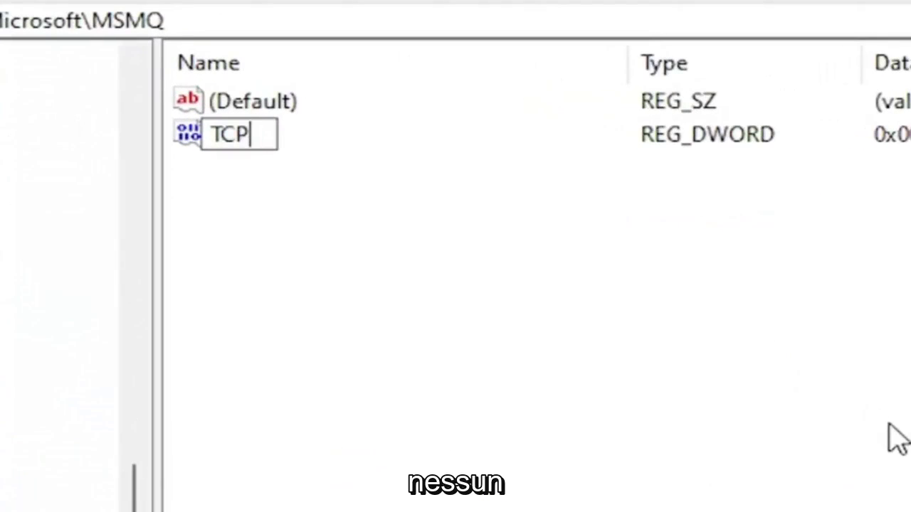
pyautogui.write('NoDelay')
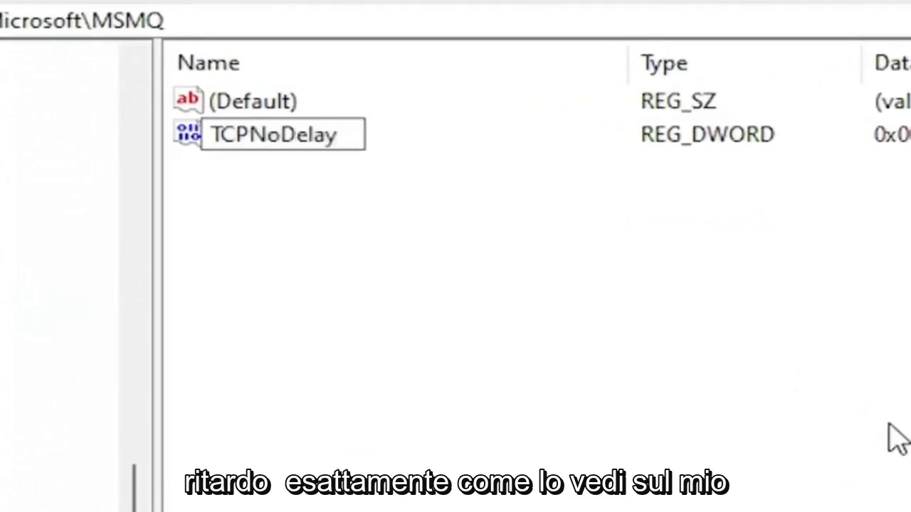
pyautogui.press('Return')
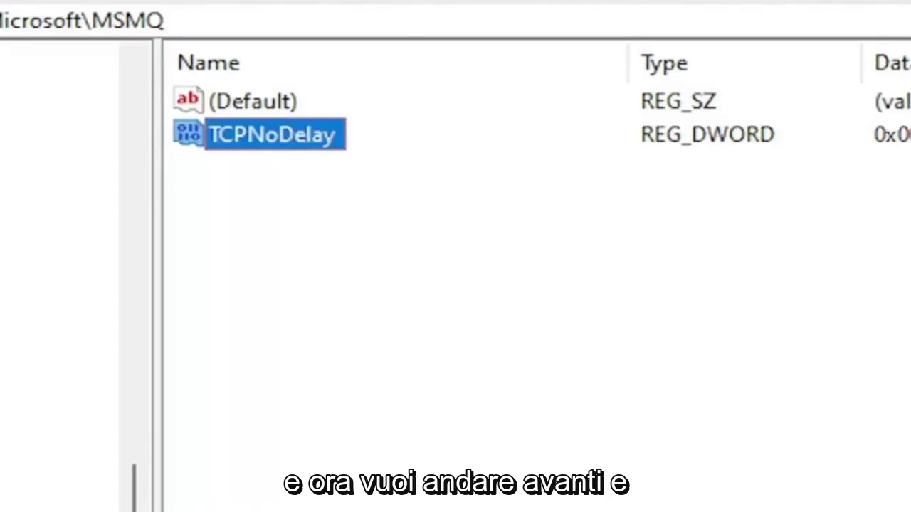
# Set the value data of TCPNoDelay in the MSMQ key to 1, keeping the hexadecimal base
pyautogui.doubleClick(306, 139)
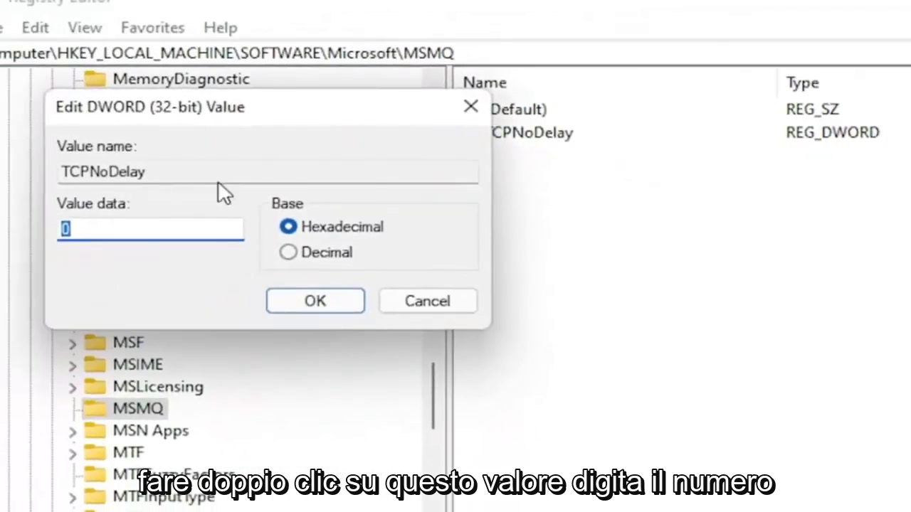
pyautogui.write('1')
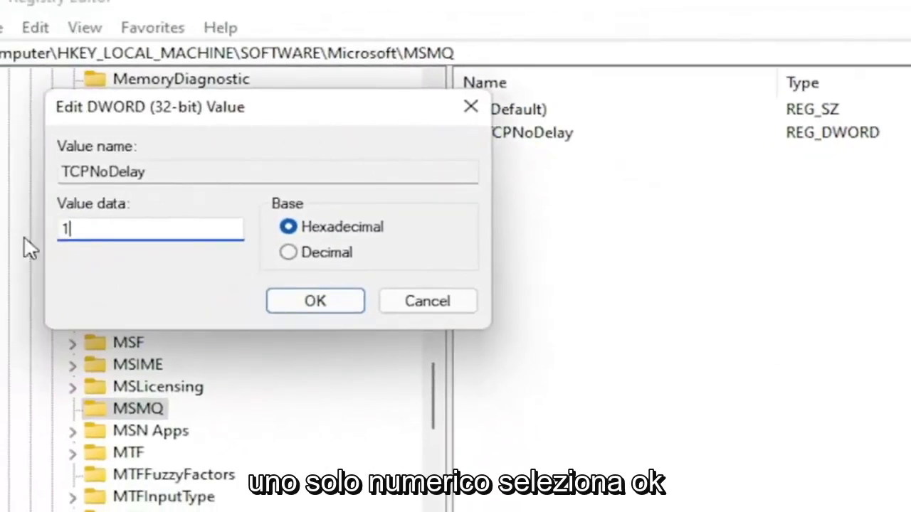
pyautogui.click(278, 301)
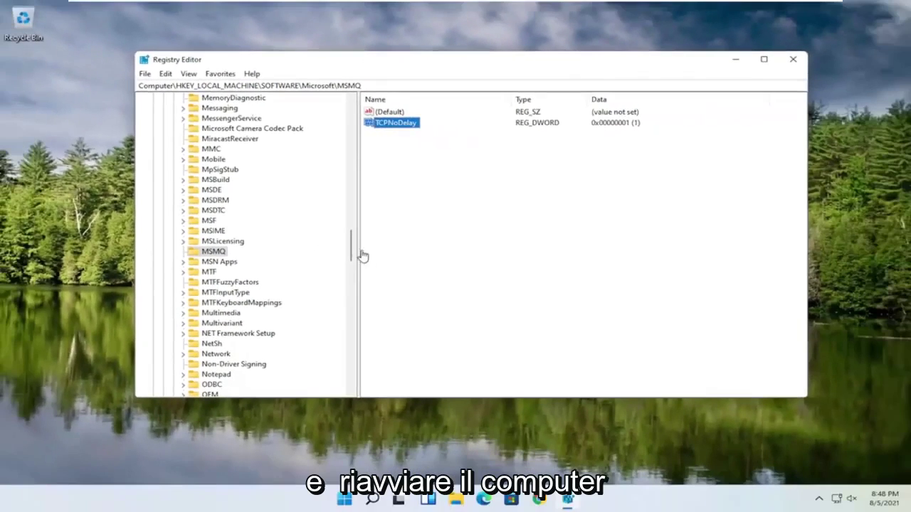
# Collapse the Microsoft, SOFTWARE and HKEY_LOCAL_MACHINE branches of the registry tree and close the Registry Editor
pyautogui.moveTo(352, 253); pyautogui.dragTo(352, 105)
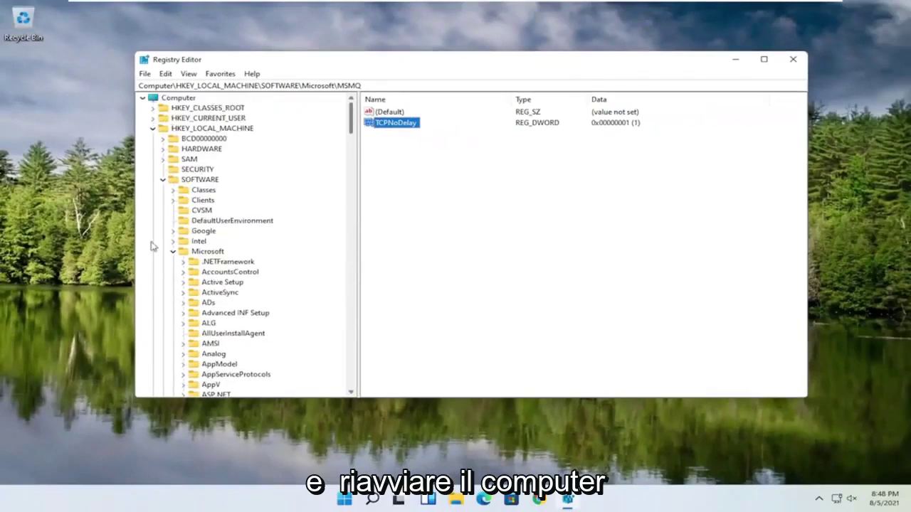
pyautogui.click(162, 256)
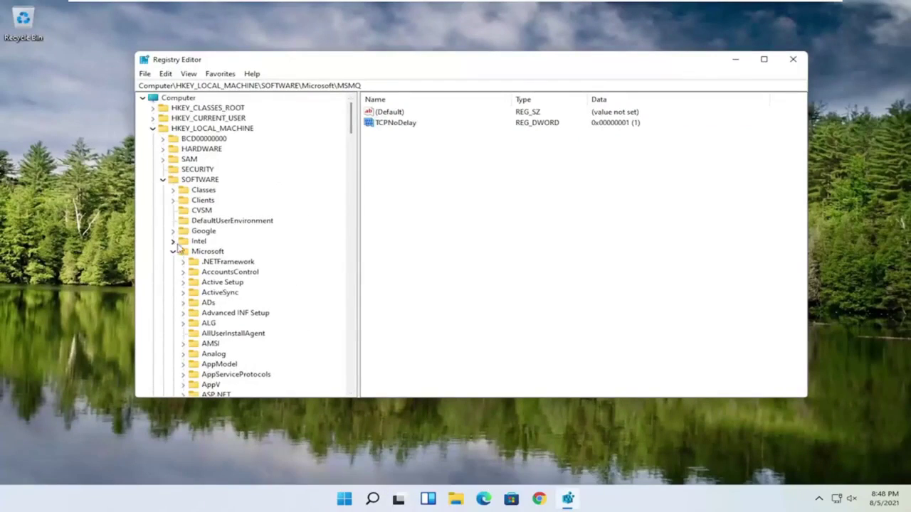
pyautogui.click(173, 251)
pyautogui.click(163, 180)
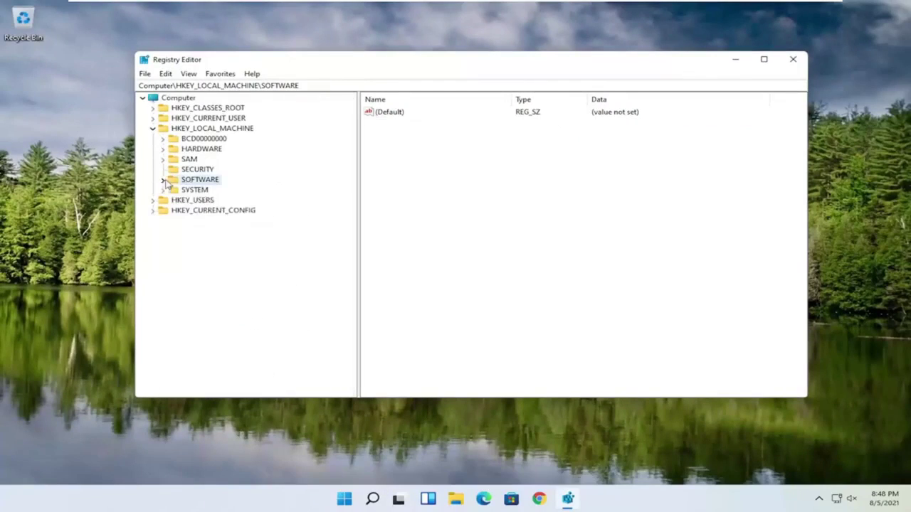
pyautogui.click(153, 129)
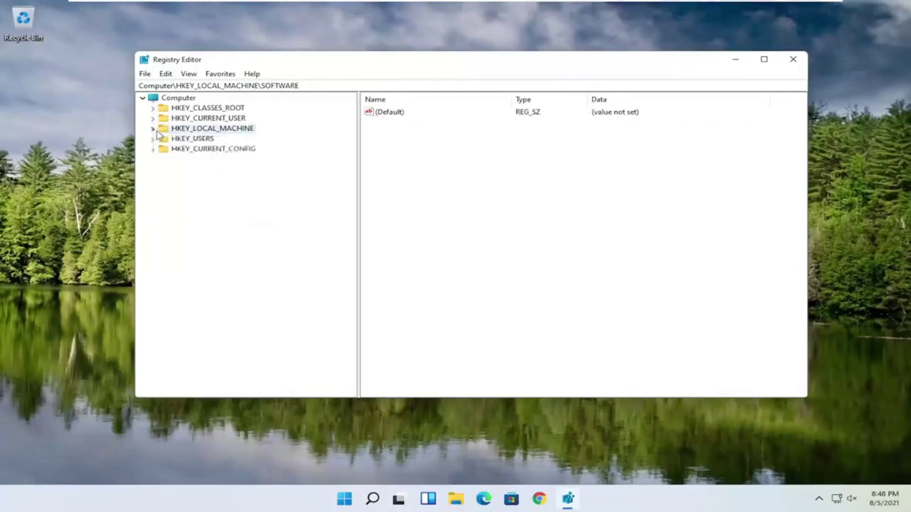
pyautogui.click(784, 62)
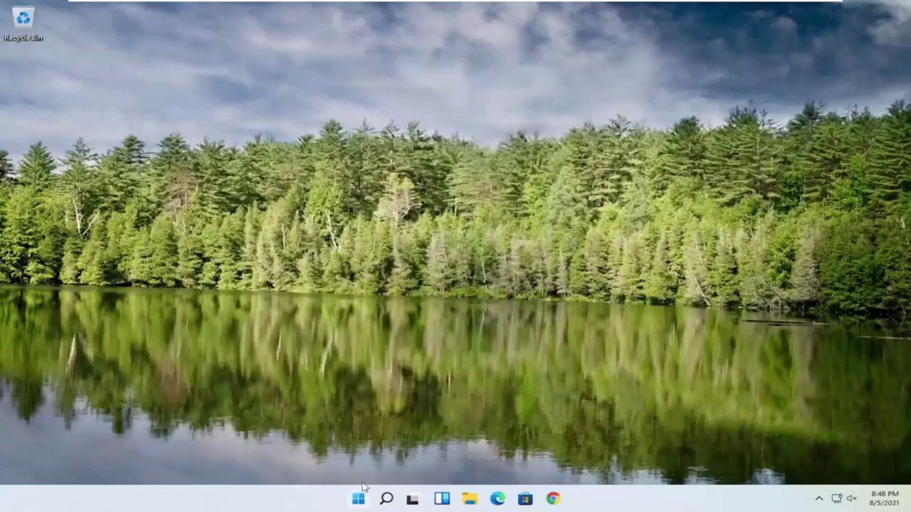
# Restart the computer to apply the registry changes
pyautogui.rightClick(365, 501)
pyautogui.moveTo(358, 459)
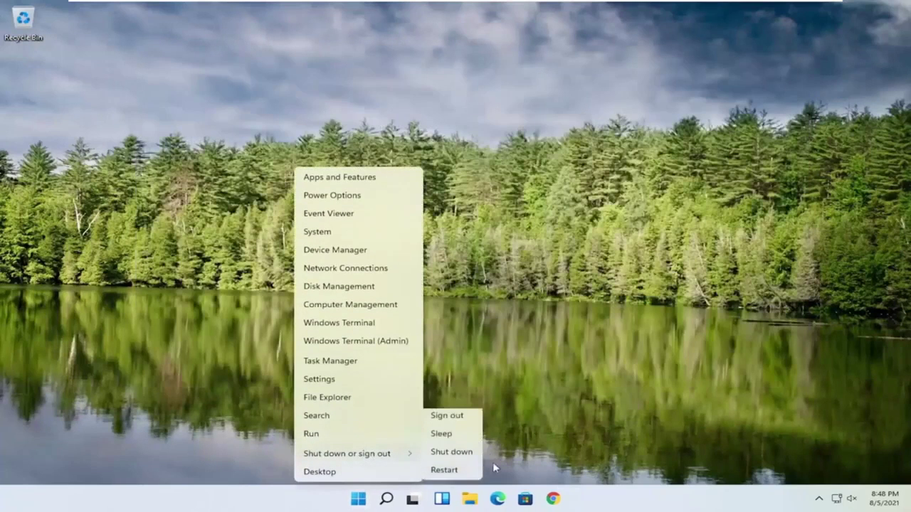
pyautogui.click(444, 470)
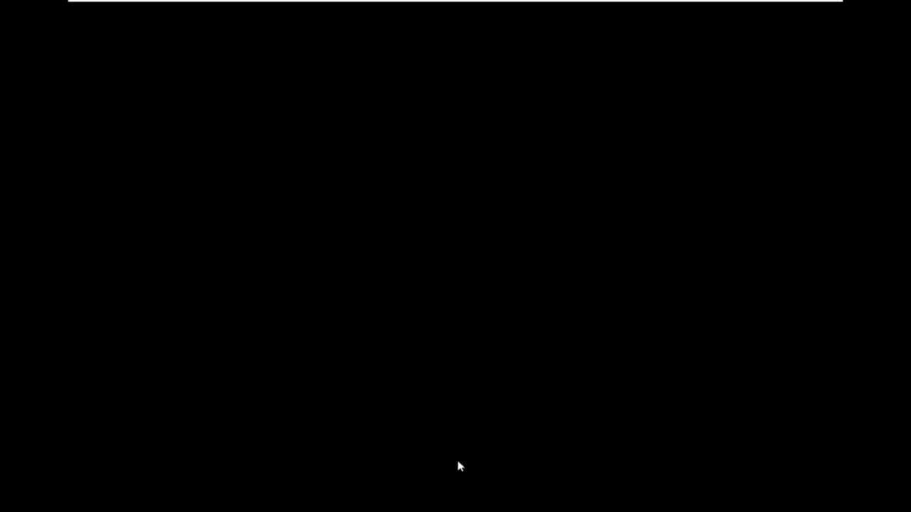